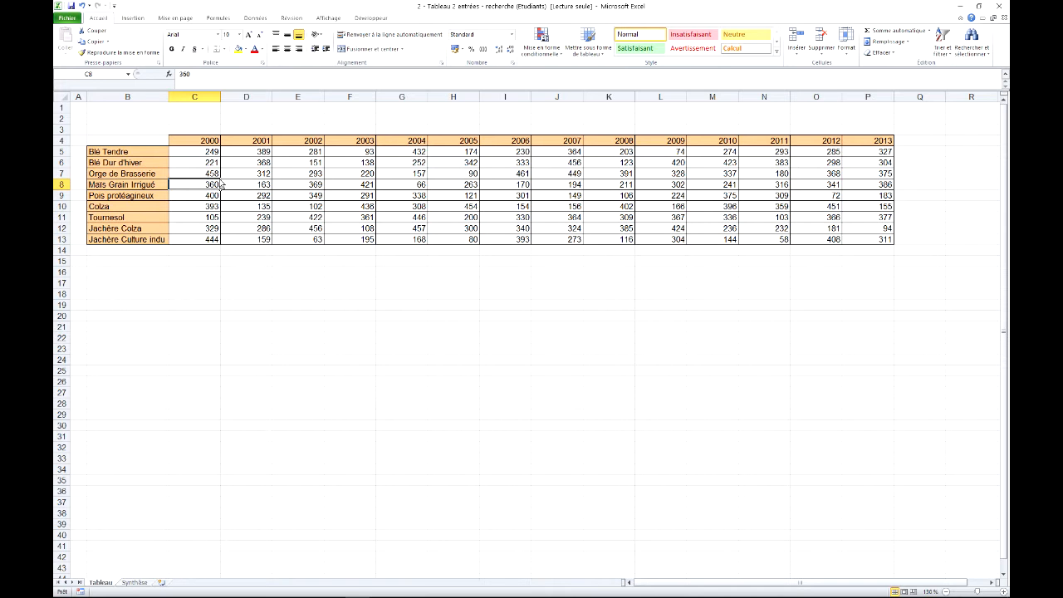
- Review the yearly production figures on the Tableau sheet and the empty Année, Culture and Production cells on the Synthèse sheet
click(473, 189)
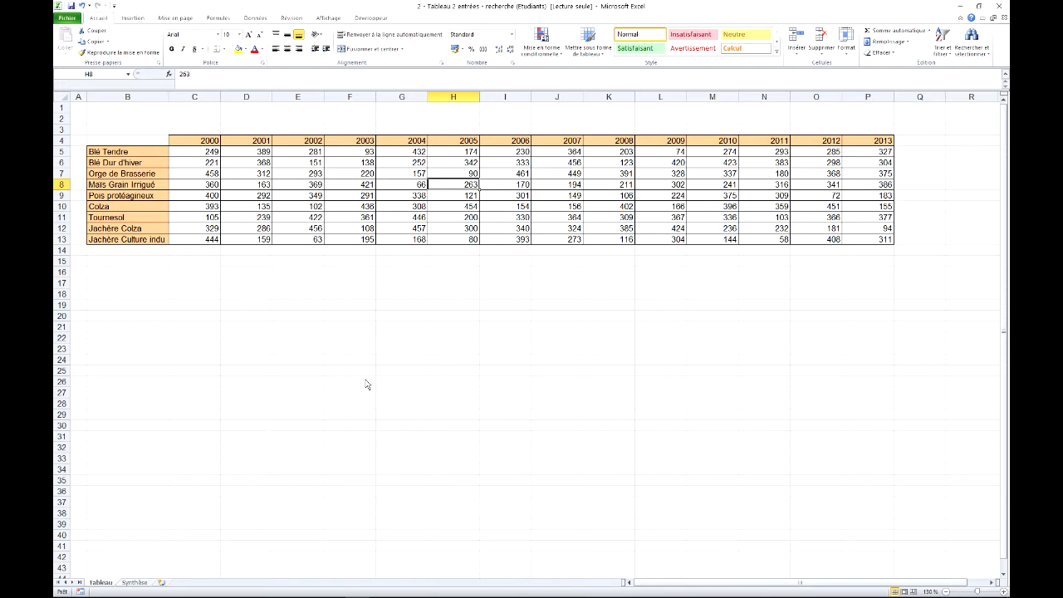
click(134, 583)
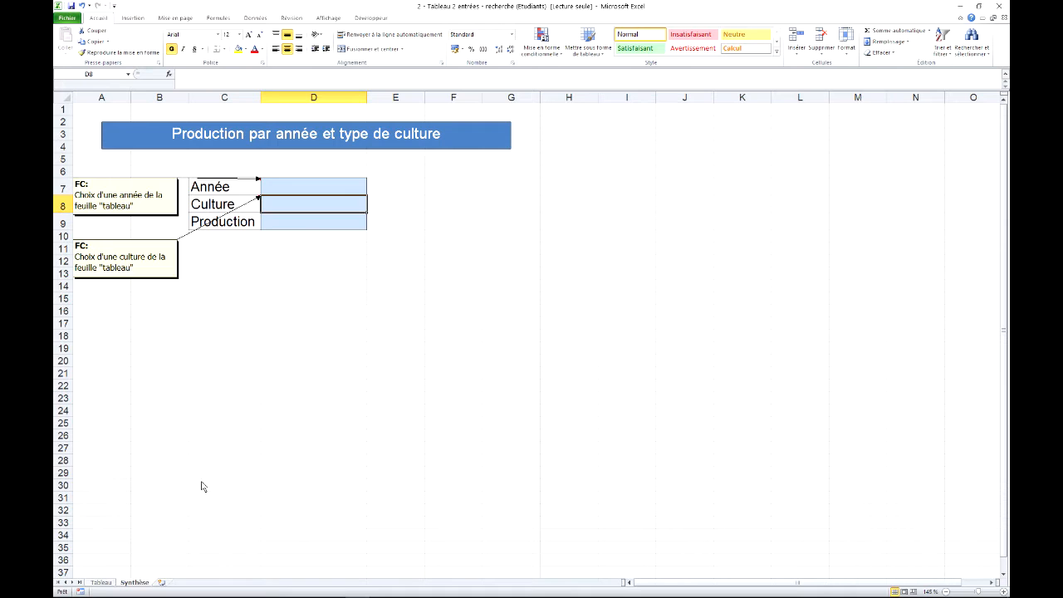
click(345, 188)
click(322, 211)
click(342, 226)
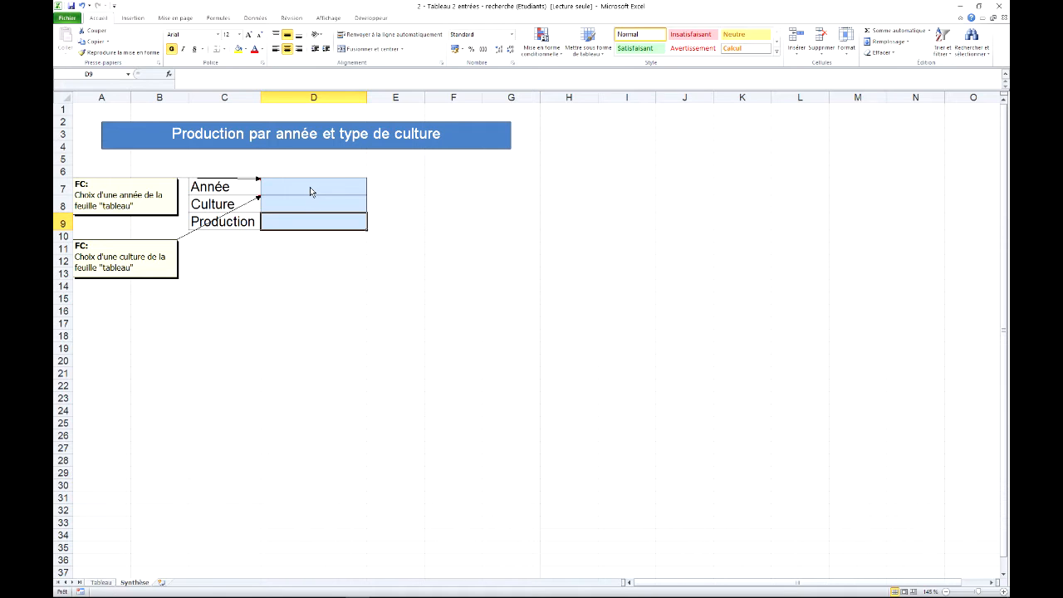
click(100, 582)
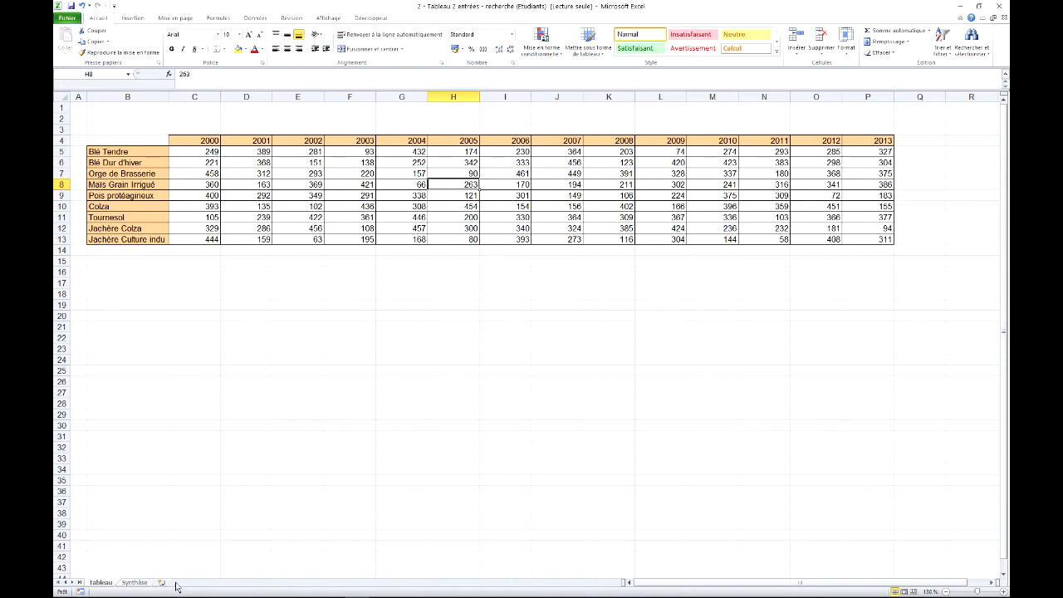
- Restrict the Année cell D7 on the Synthèse sheet to a validation list of the years in Tableau C4:P4
click(134, 582)
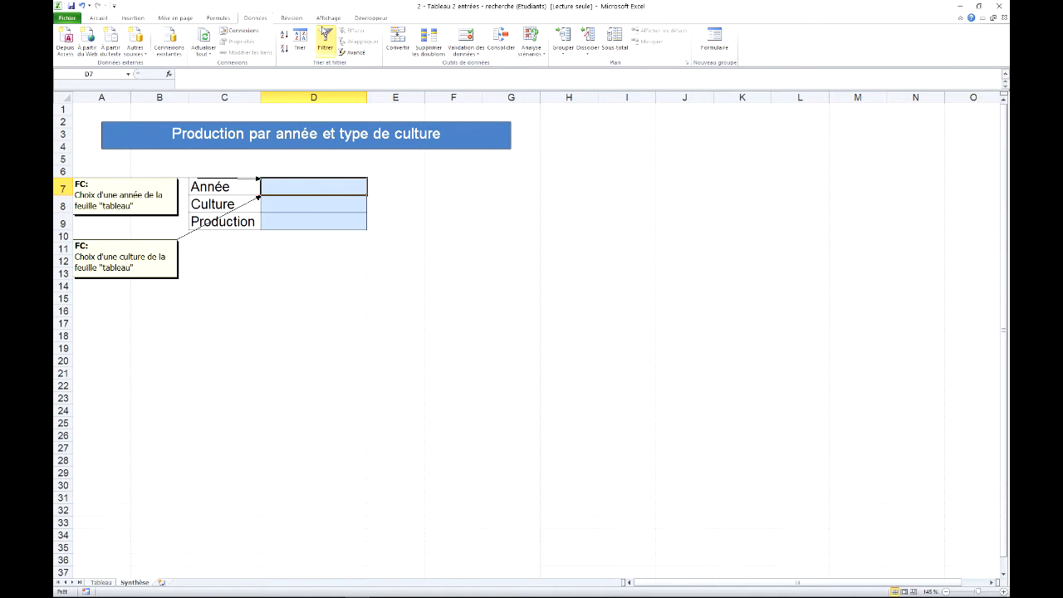
click(468, 37)
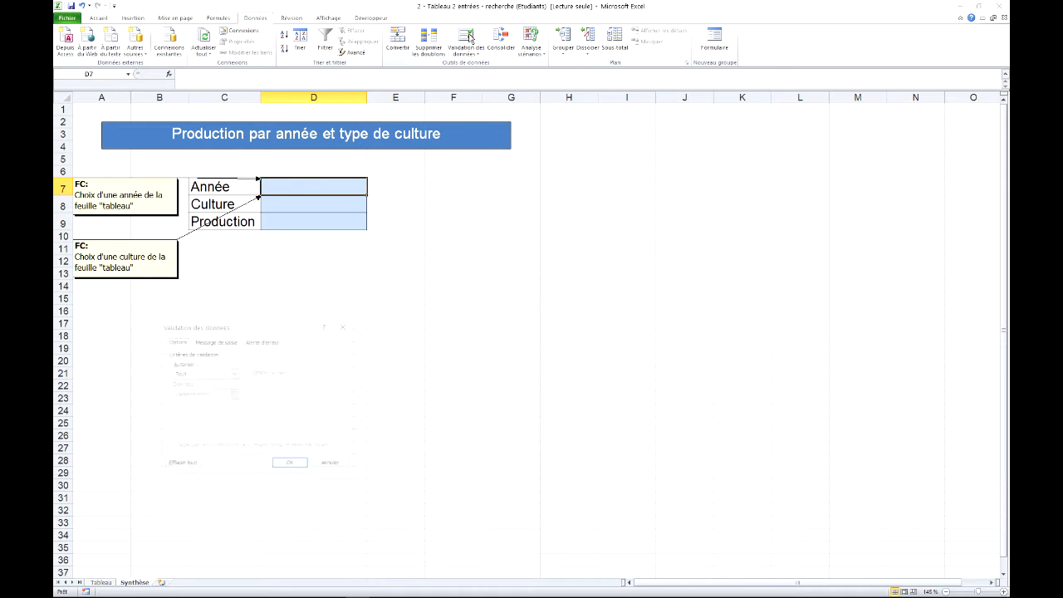
drag(254, 333, 542, 198)
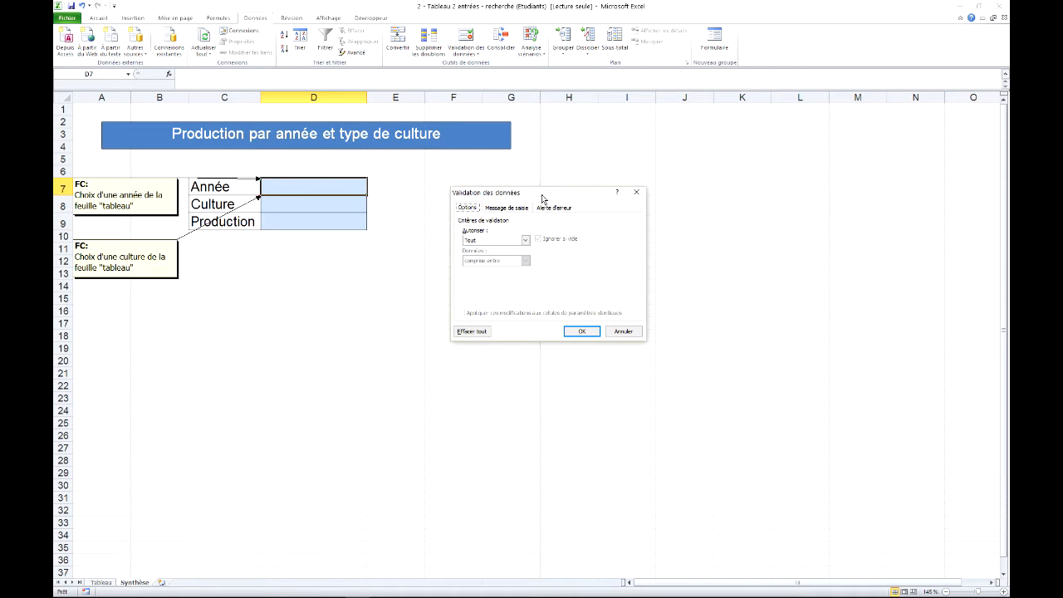
click(478, 241)
click(482, 269)
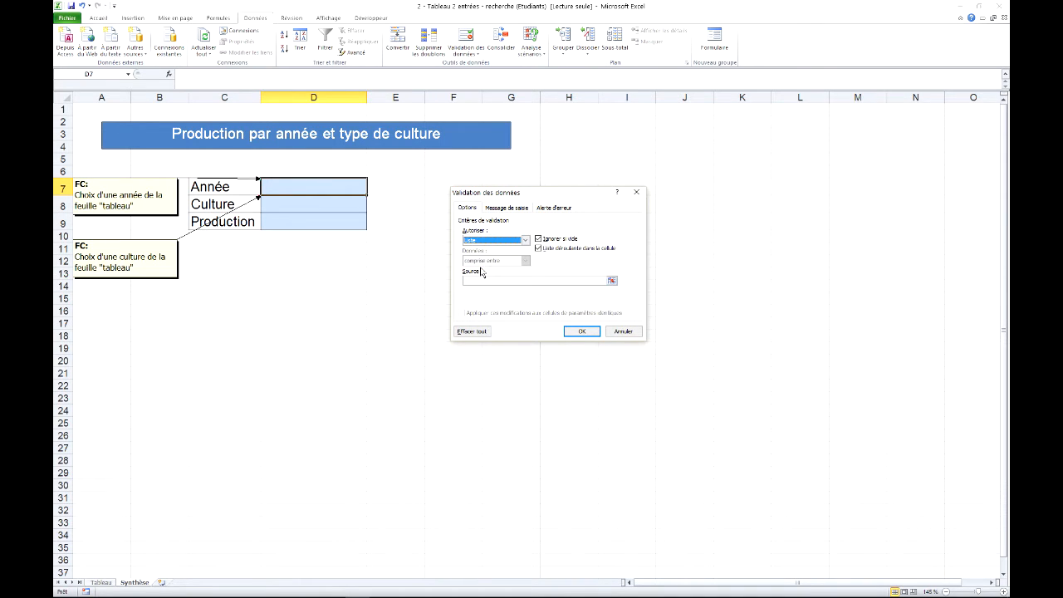
click(491, 284)
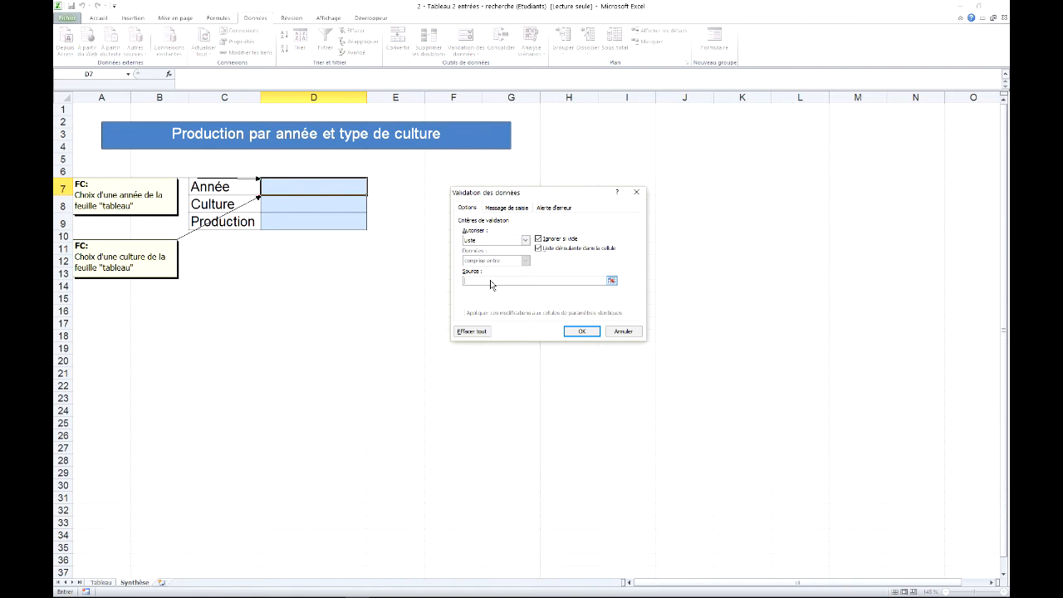
click(101, 583)
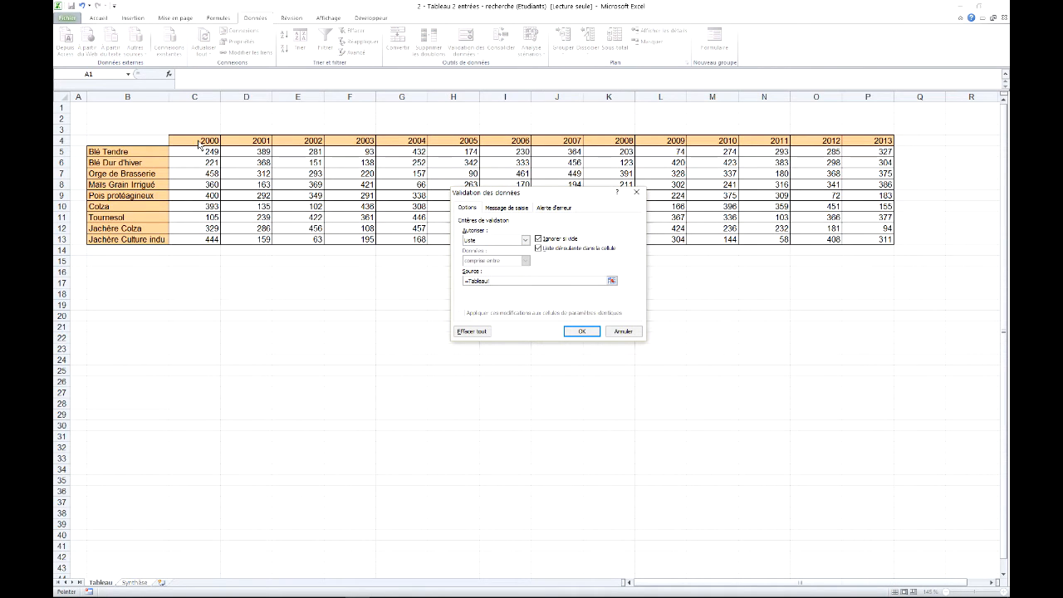
drag(201, 141, 885, 146)
click(579, 332)
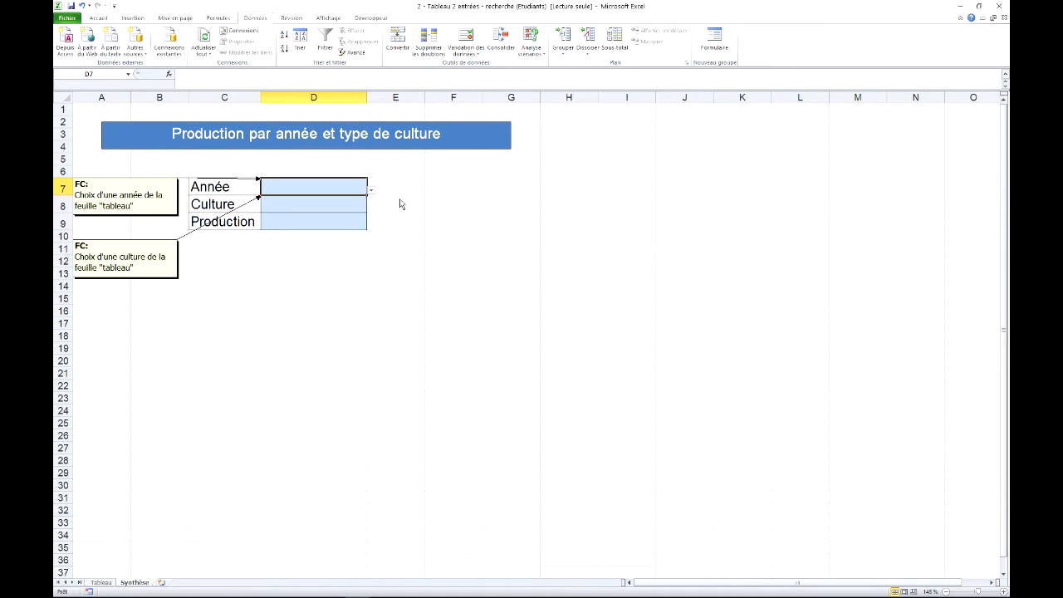
- Check the choices offered by the Année cell's drop-down list
click(371, 192)
mouse_move(371, 210)
mouse_down()
mouse_move(370, 242)
mouse_move(368, 206)
mouse_up()
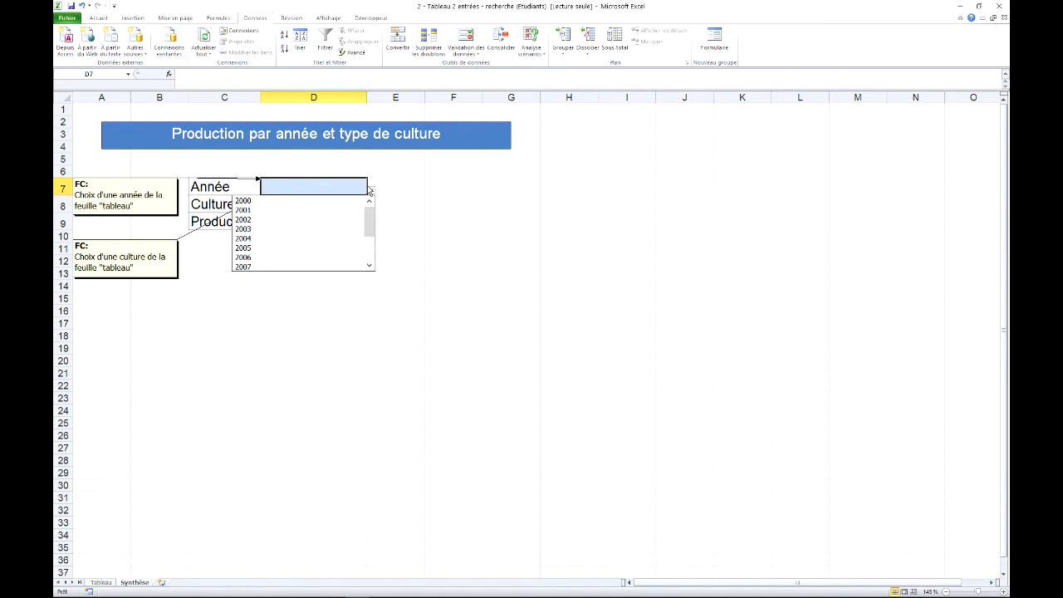
click(371, 191)
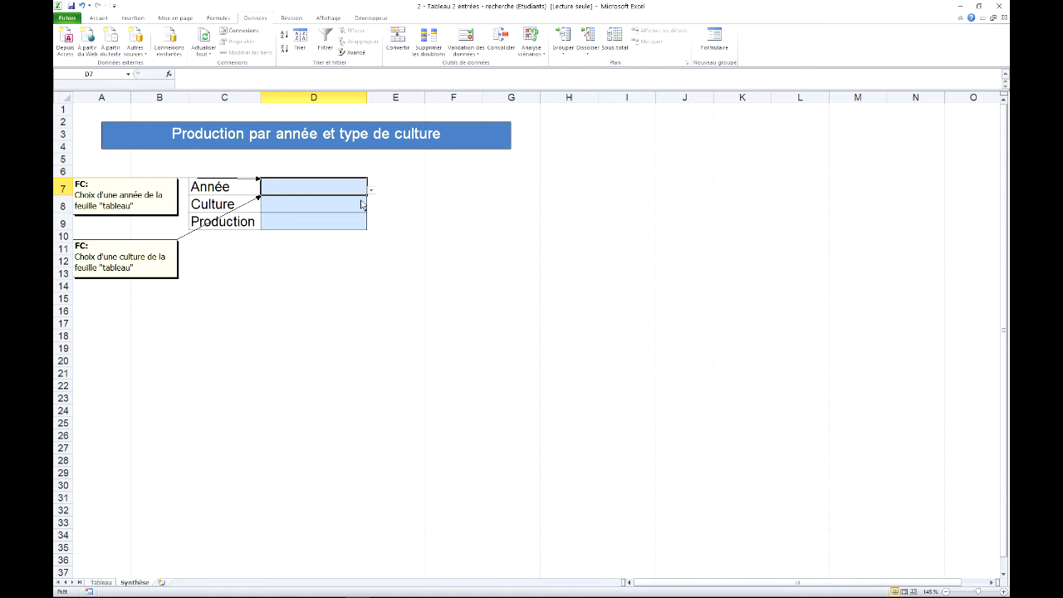
- Restrict the Culture cell D8 to a validation list of the crop names in Tableau B5:B13
click(355, 209)
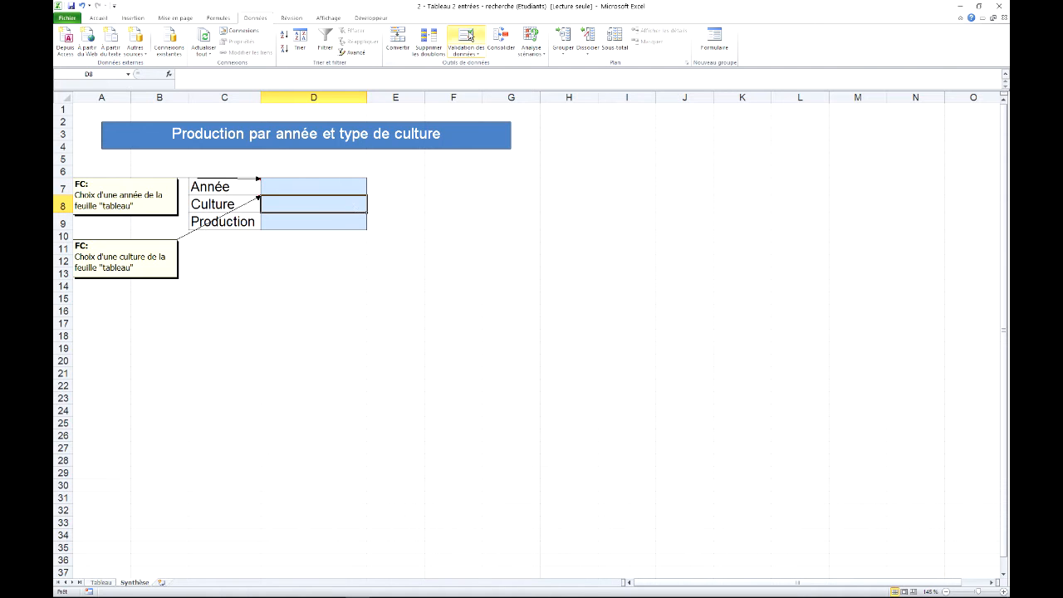
click(466, 37)
click(524, 240)
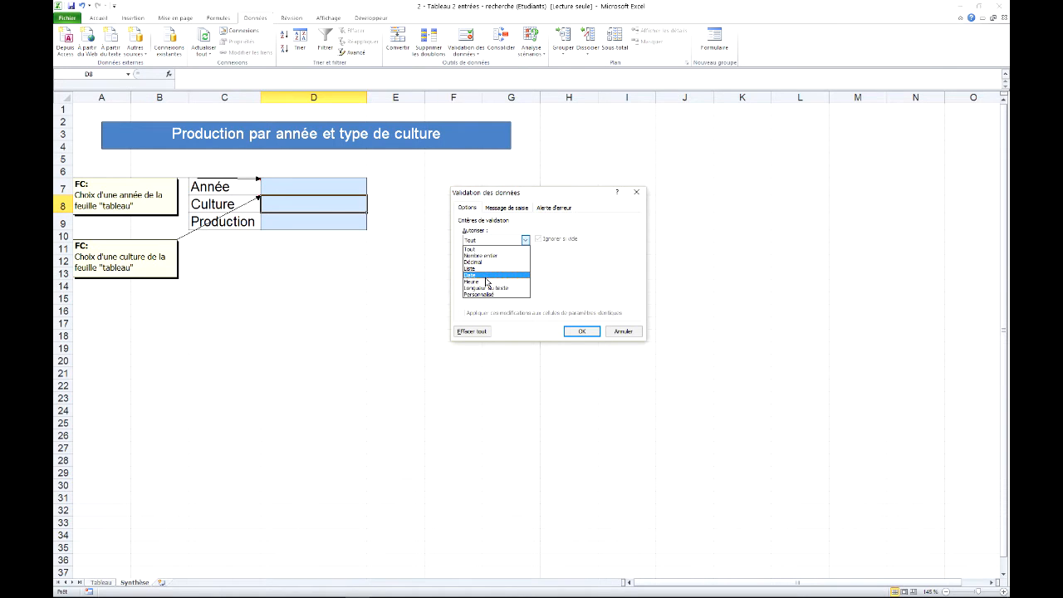
click(502, 269)
click(501, 282)
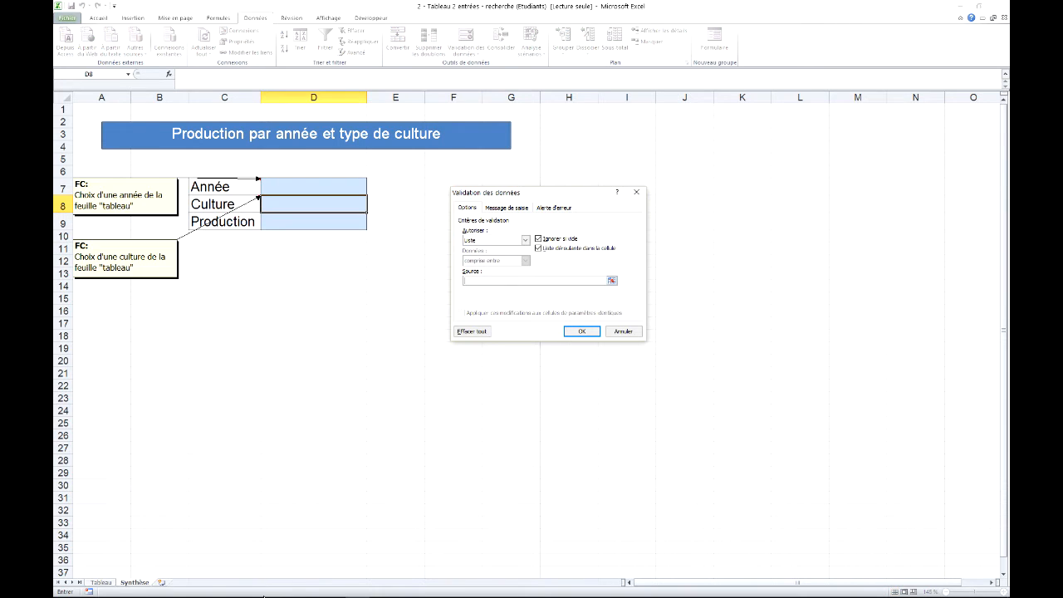
click(102, 582)
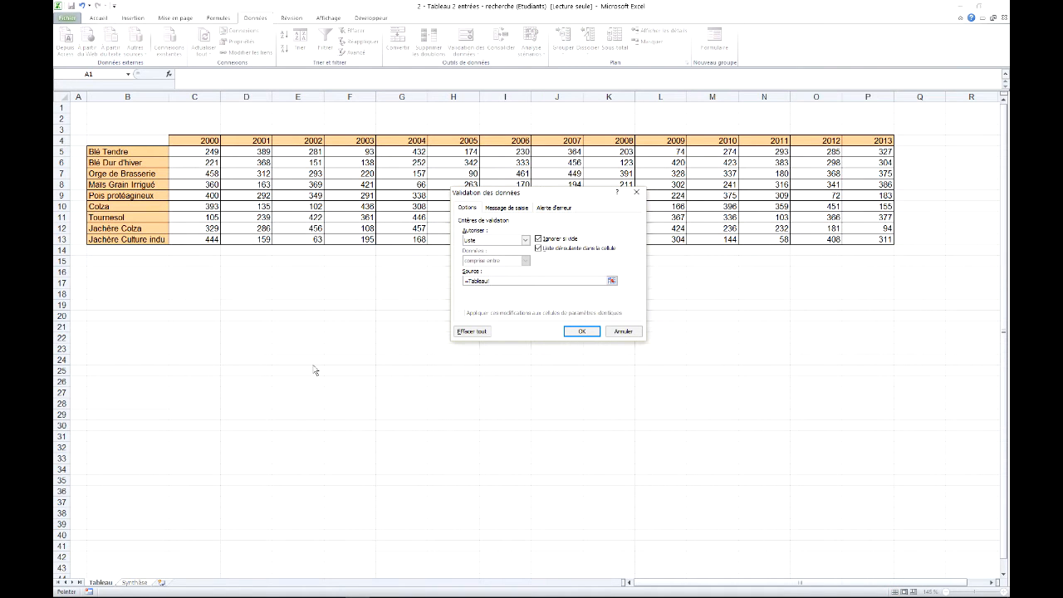
drag(155, 158, 139, 244)
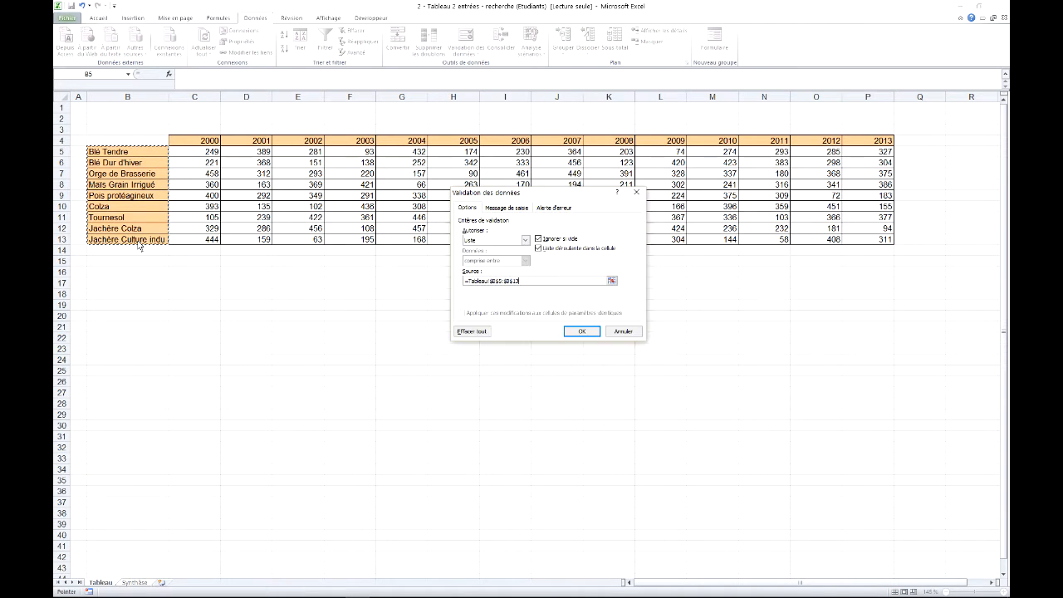
click(583, 331)
- Choose Blé Tendre as the Culture and 2000 as the Année from their drop-down lists
click(371, 208)
click(315, 218)
click(361, 190)
click(371, 190)
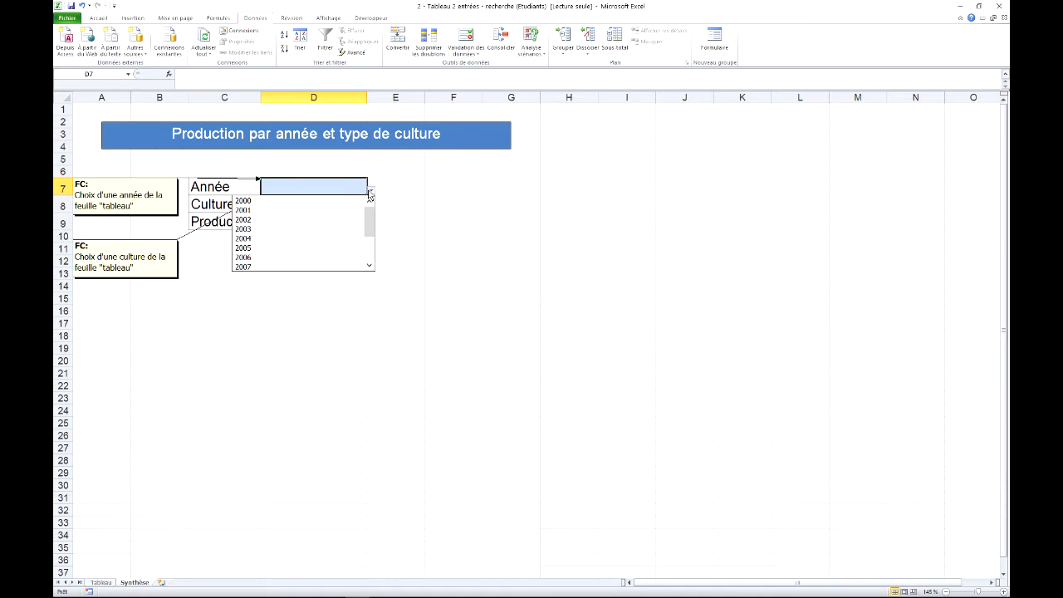
click(259, 207)
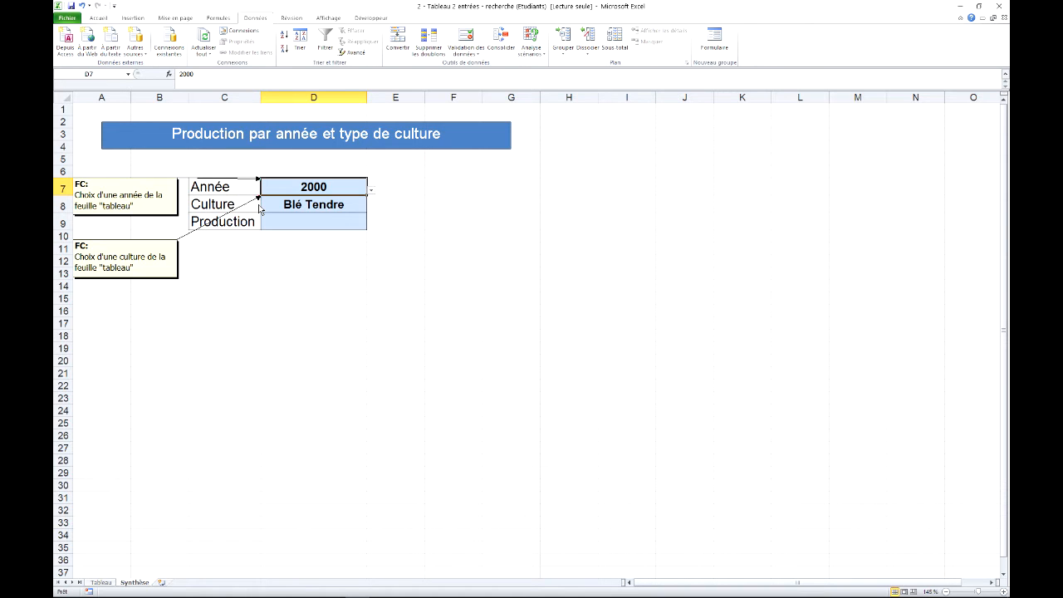
- Locate the Blé Tendre production for 2000 on the Tableau sheet and compare it with the Synthèse selection cells
click(335, 229)
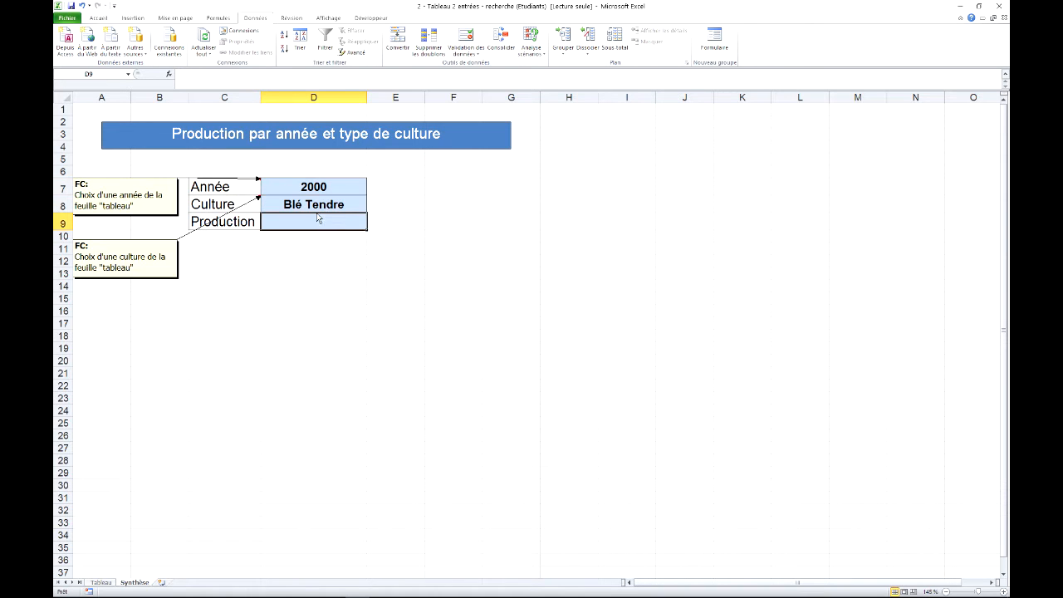
click(101, 583)
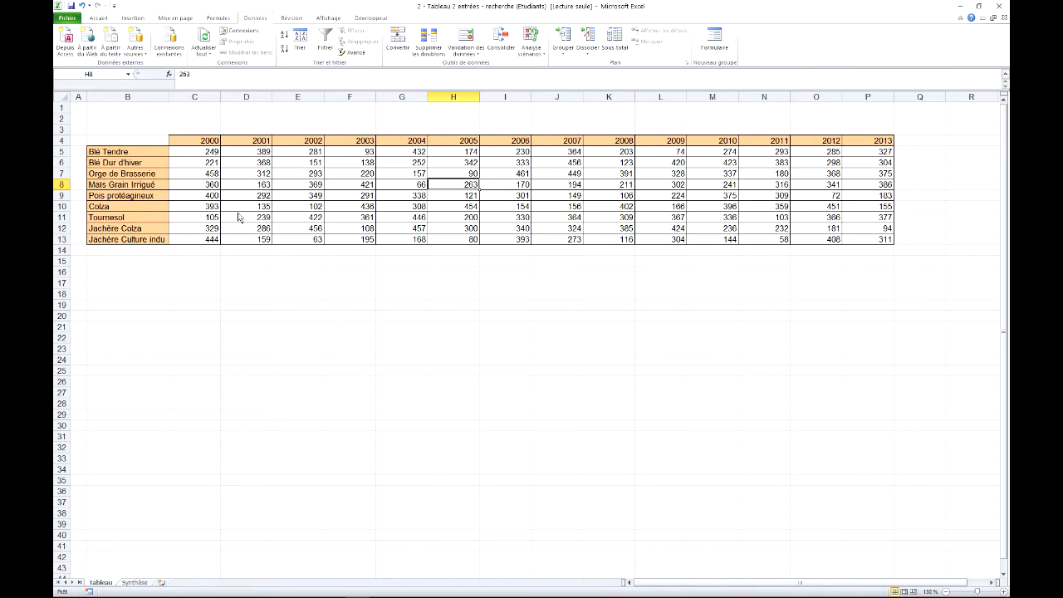
click(216, 156)
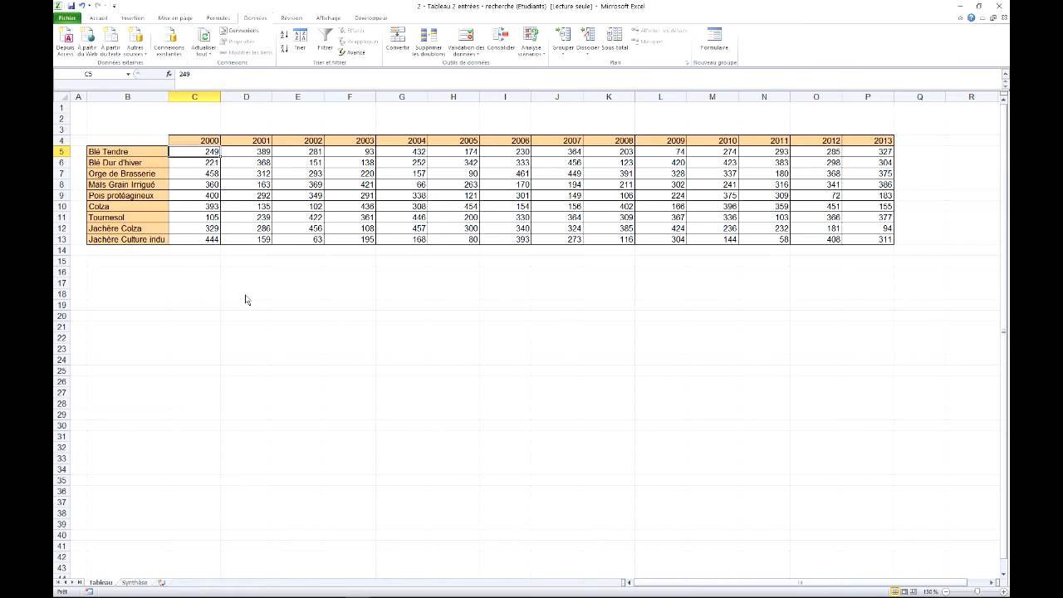
click(140, 581)
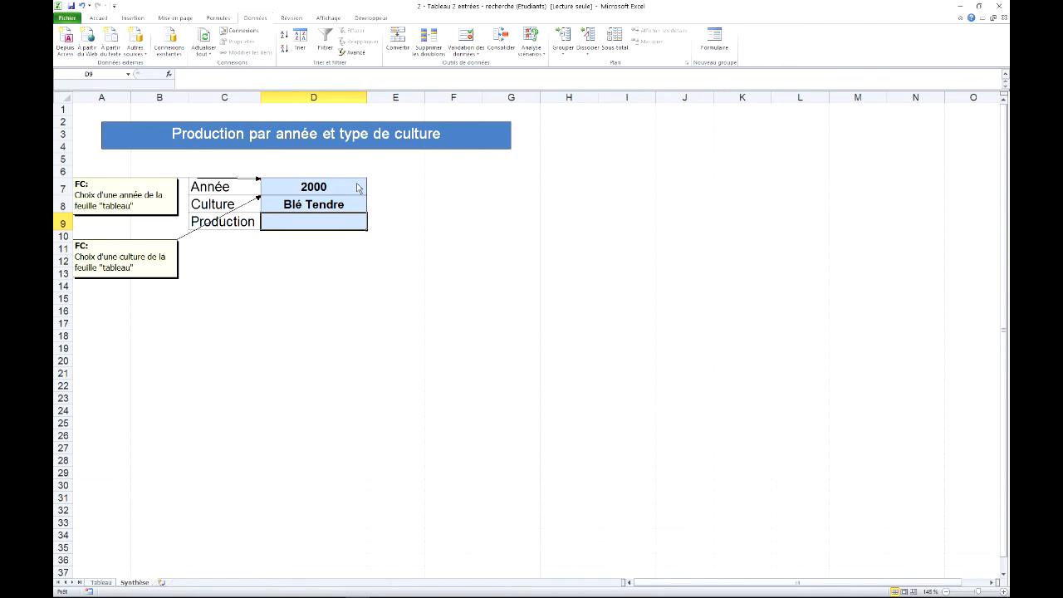
click(355, 191)
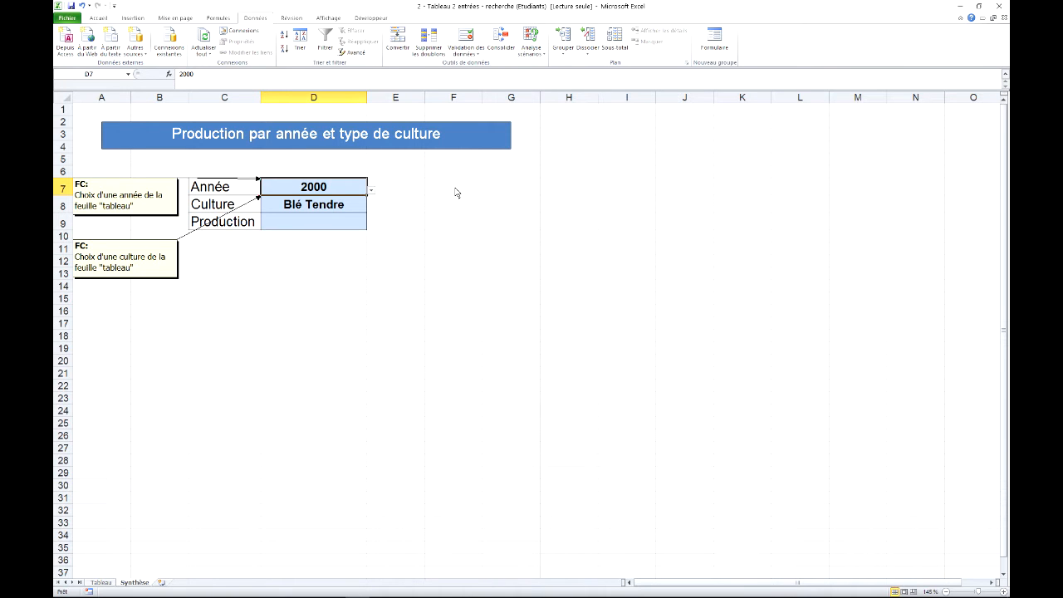
click(318, 221)
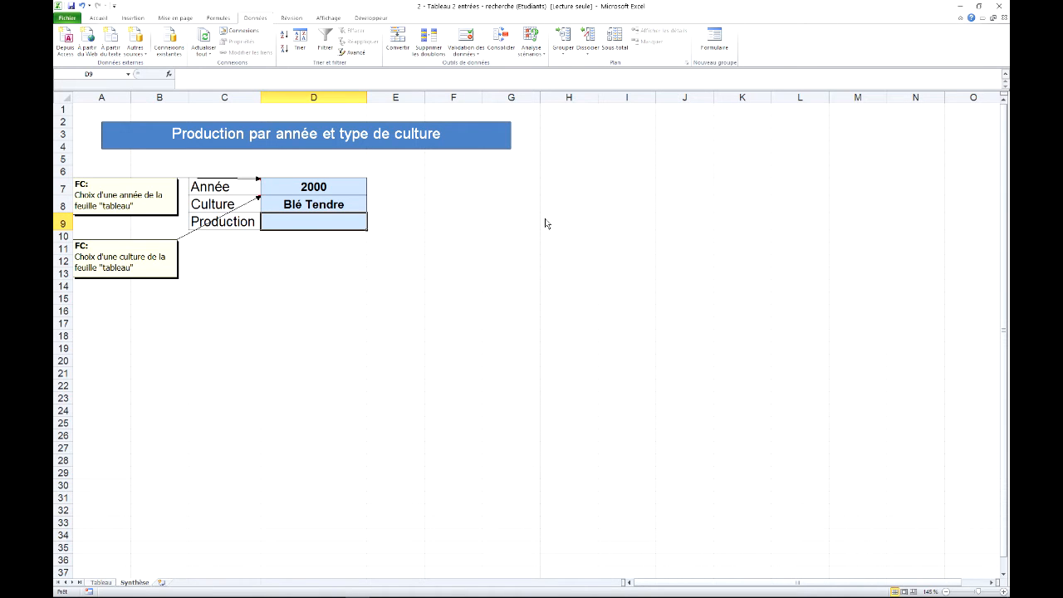
- Start an EQUIV formula in F7 of the Synthèse sheet that looks up D7 in the year range Tableau!C4:P4
click(458, 192)
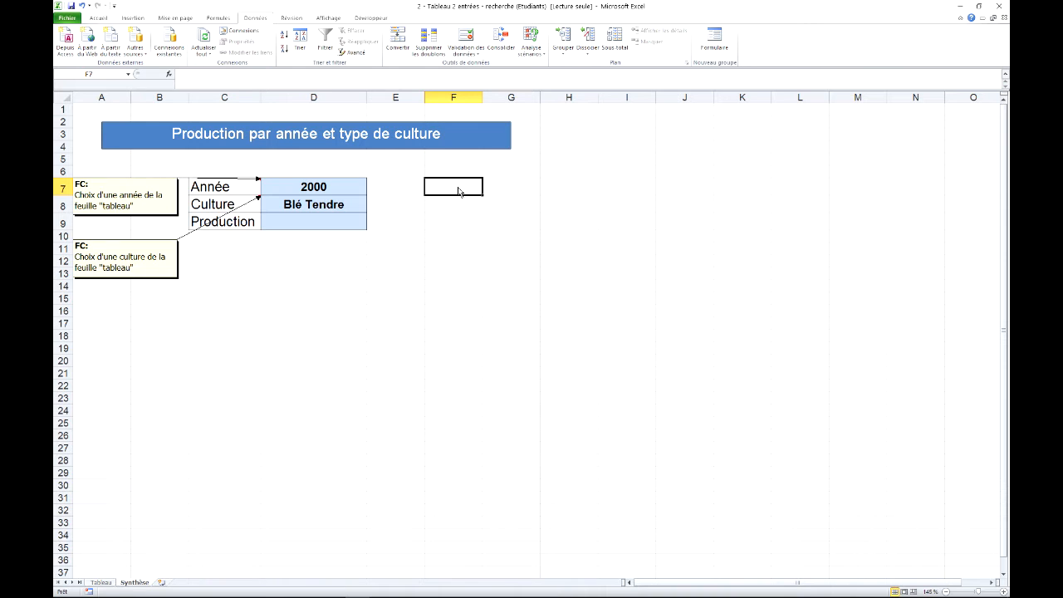
text(=)
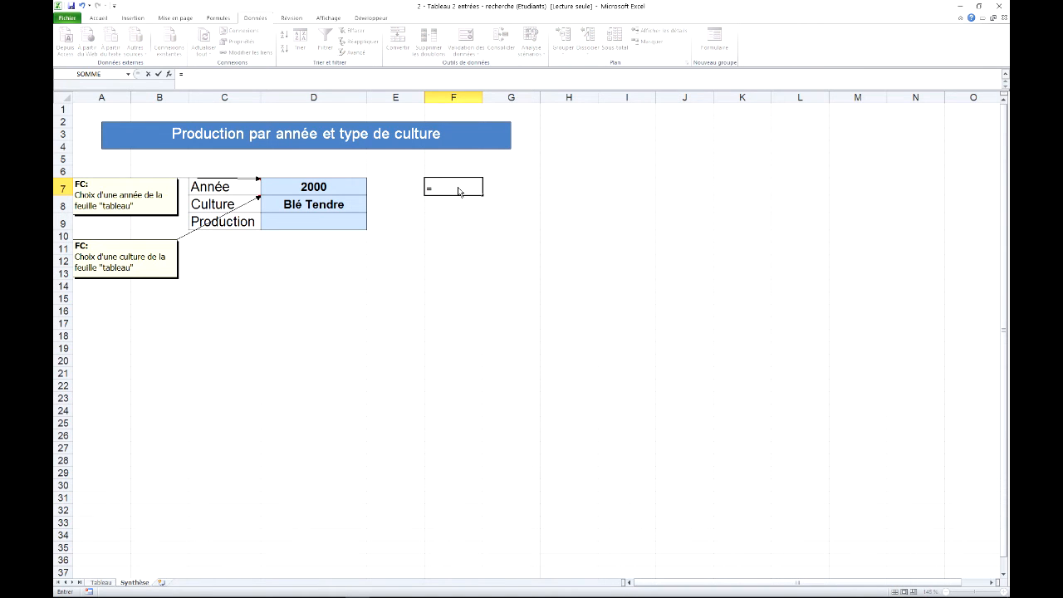
text(equiv)
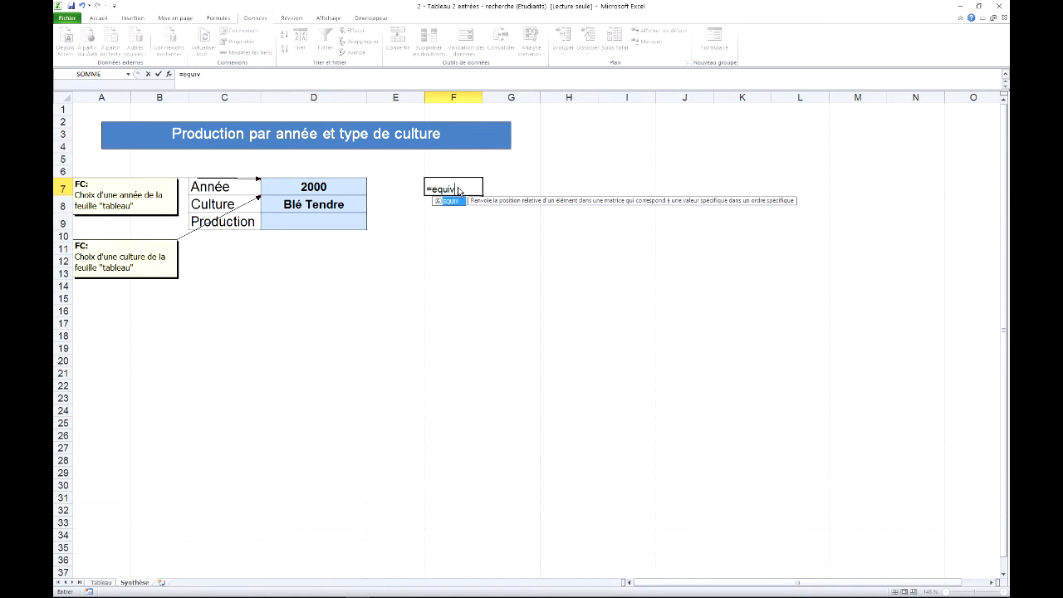
text(()
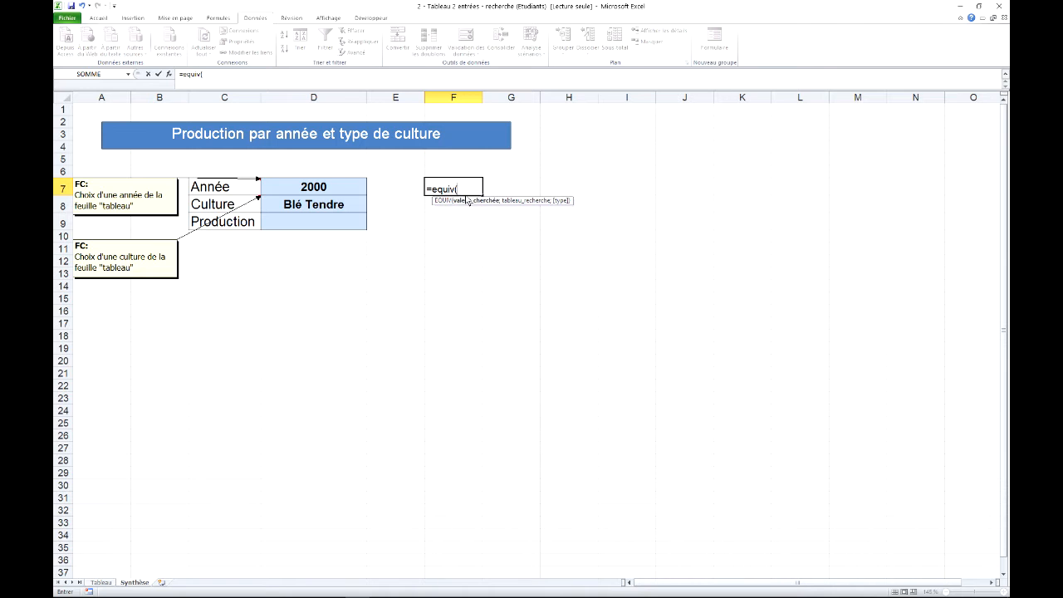
click(338, 189)
text(;)
click(101, 582)
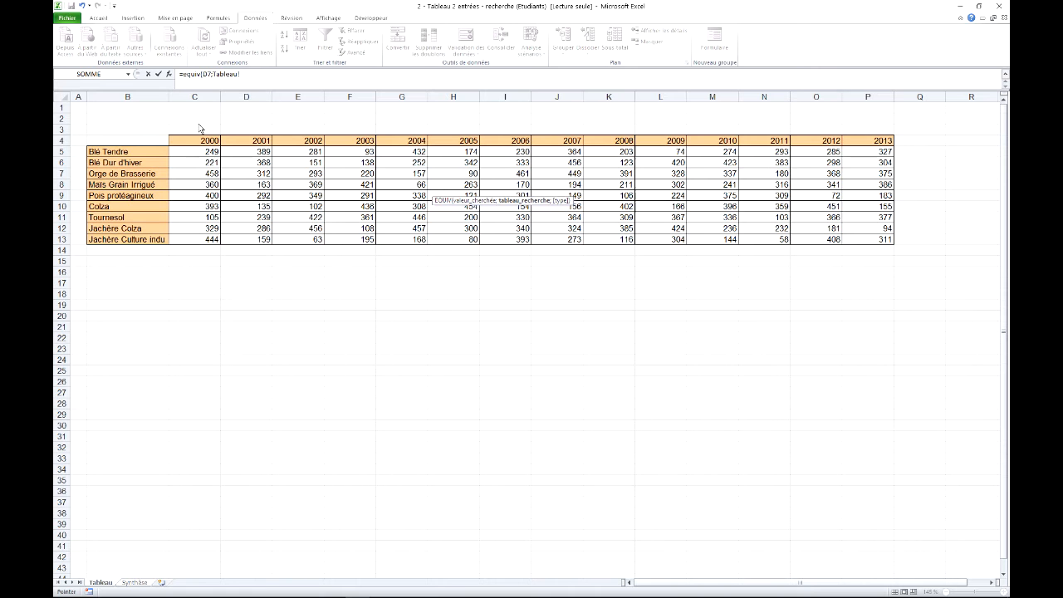
drag(193, 145, 880, 143)
click(270, 77)
text(;)
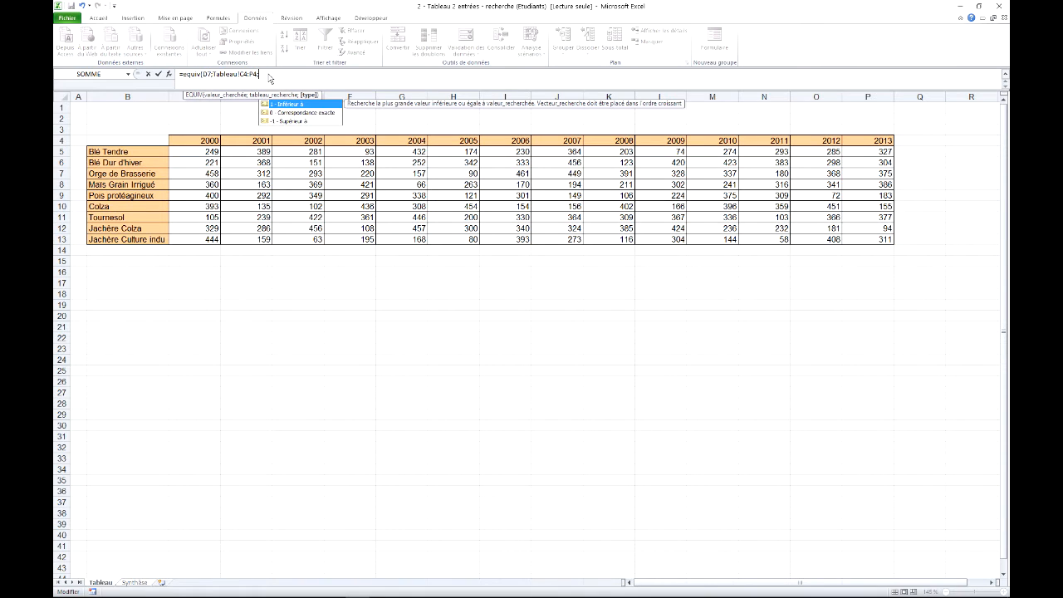
- Remove the stray Synthèse! reference from the F7 formula and complete it as =EQUIV(D7;Tableau!C4:P4;)
click(134, 584)
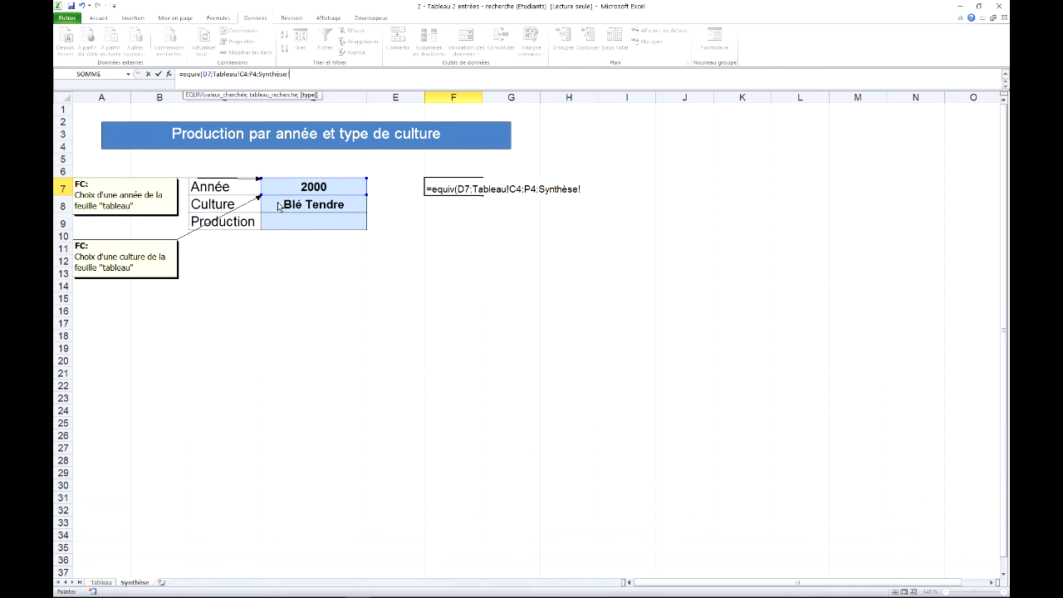
key(BackSpace)
key(BackSpace)
key(BackSpace)
key(BackSpace)
key(BackSpace)
key(BackSpace)
key(BackSpace)
key(BackSpace)
key(BackSpace)
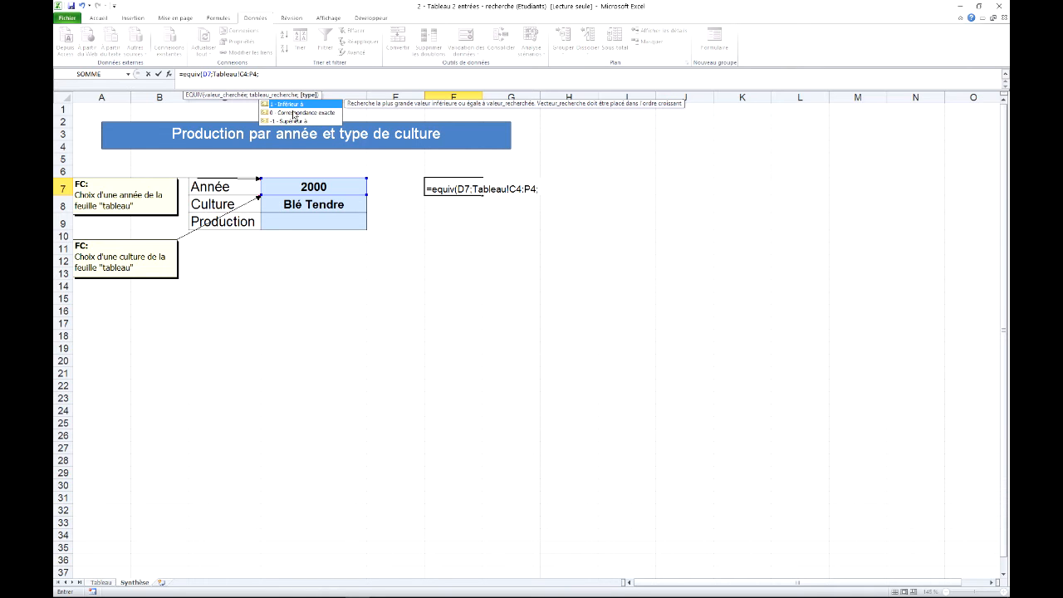
text())
key(Return)
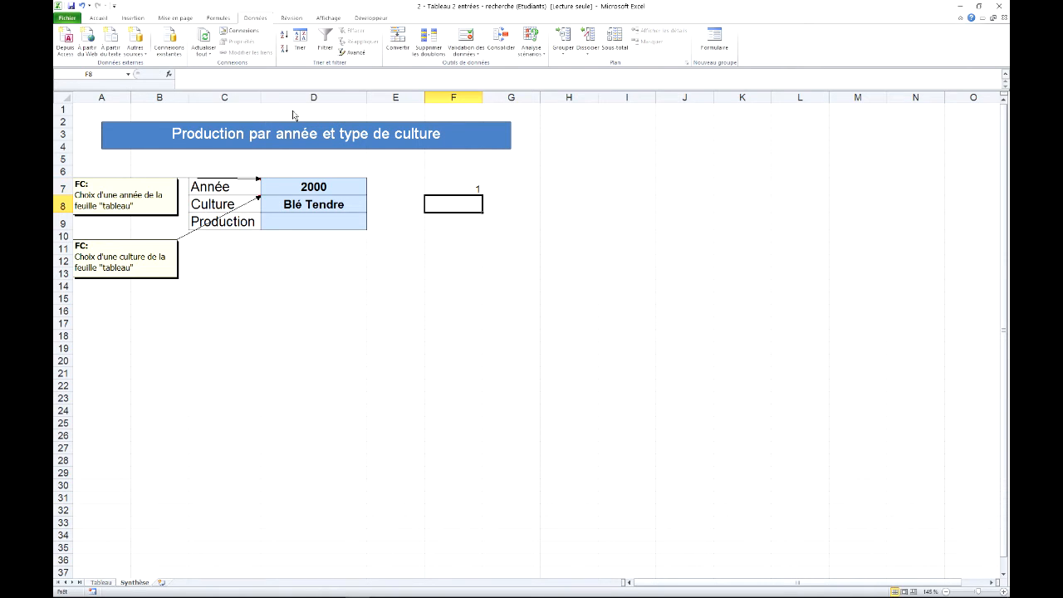
- Test the F7 year-position formula by choosing 2013 as the Année, and restore the Année to 2000
click(445, 173)
click(457, 186)
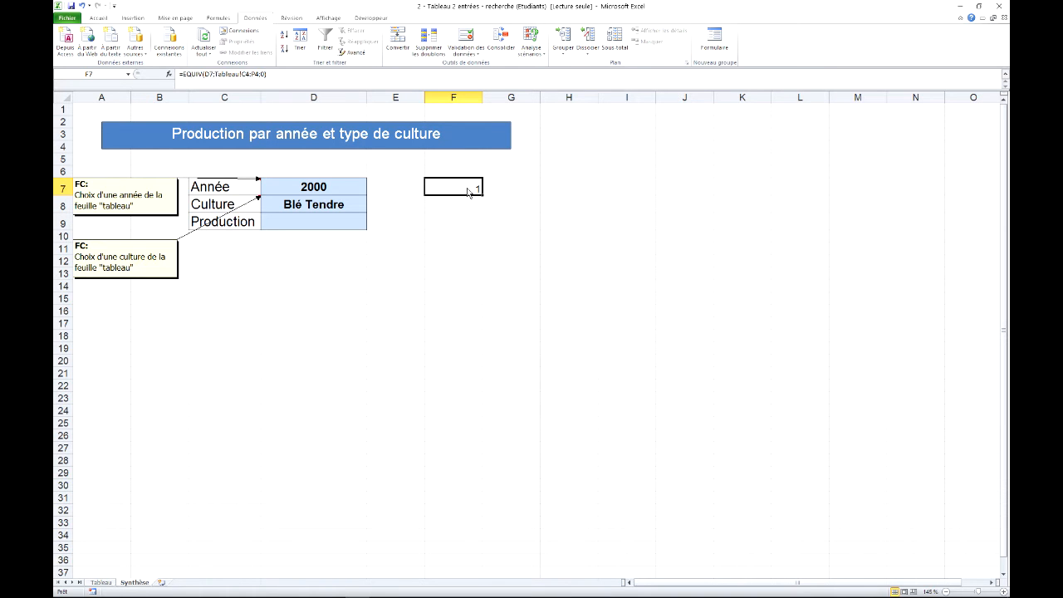
click(363, 196)
click(371, 192)
scroll(371, 228, down, 1)
scroll(371, 228, down, 2)
click(289, 267)
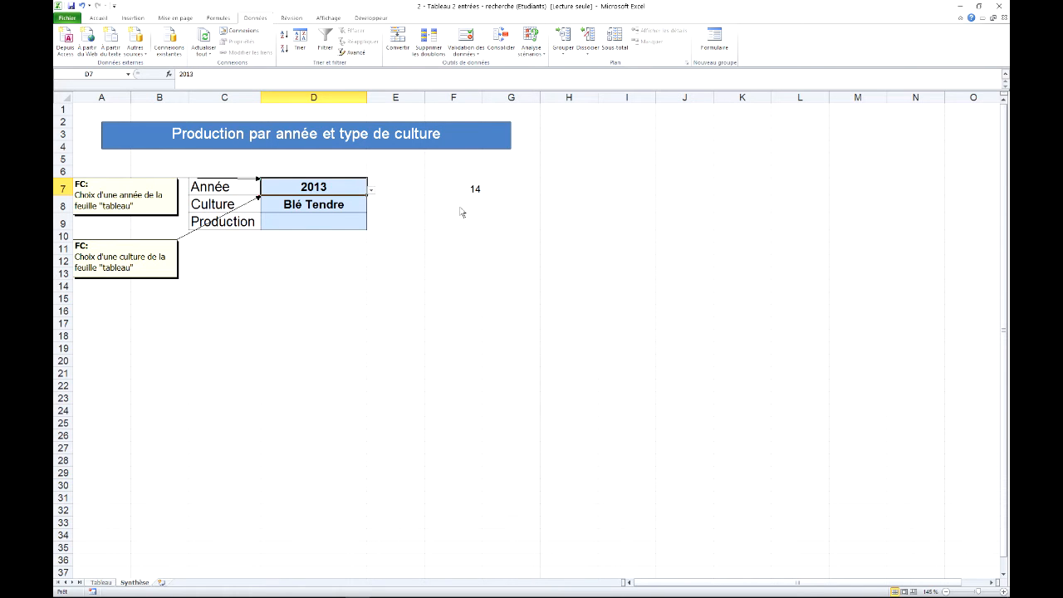
click(372, 192)
drag(374, 253, 360, 214)
click(307, 201)
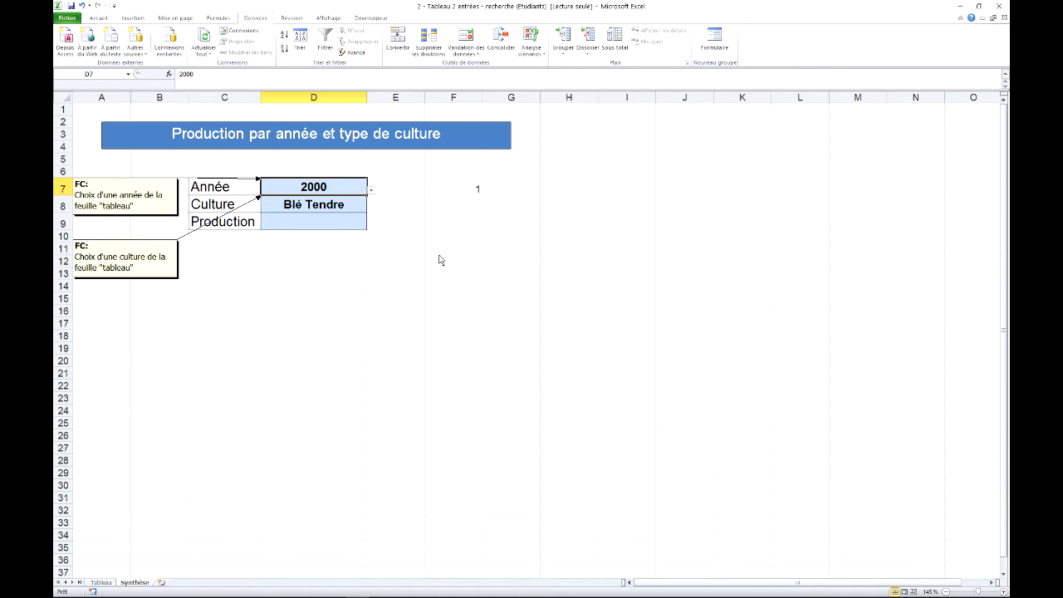
- Enter =EQUIV(D8;Tableau!B5:B13;0) in F8 of the Synthèse sheet to find the chosen crop's position
click(470, 208)
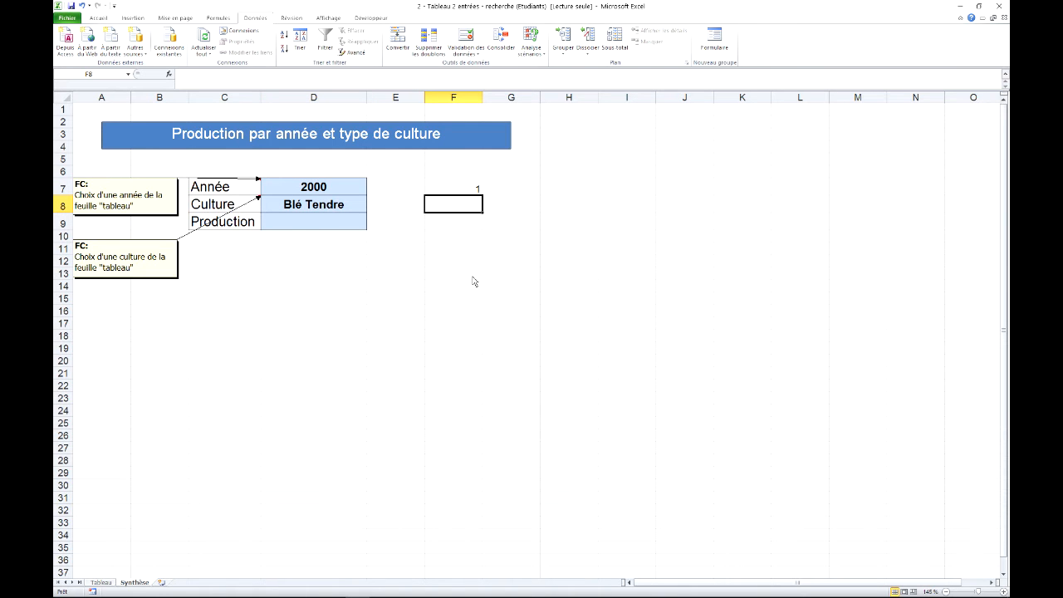
text(=equiv()
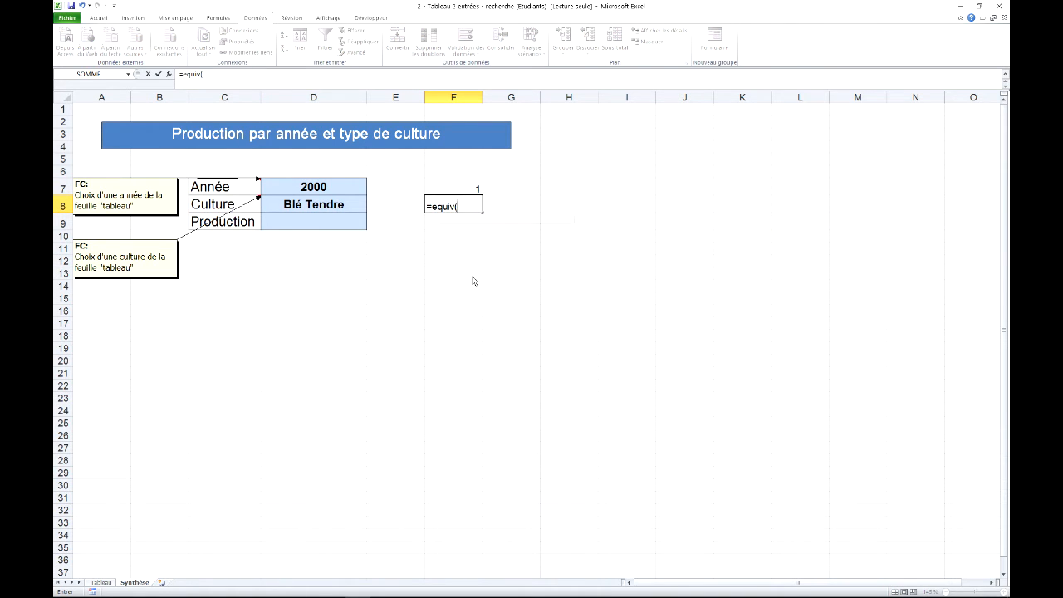
click(343, 209)
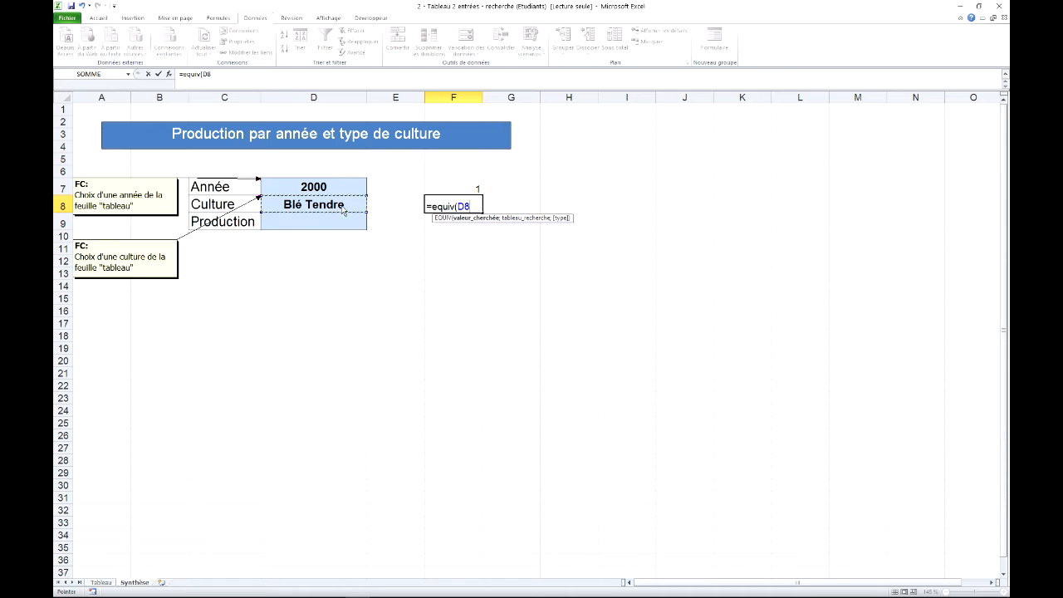
text(;)
click(102, 584)
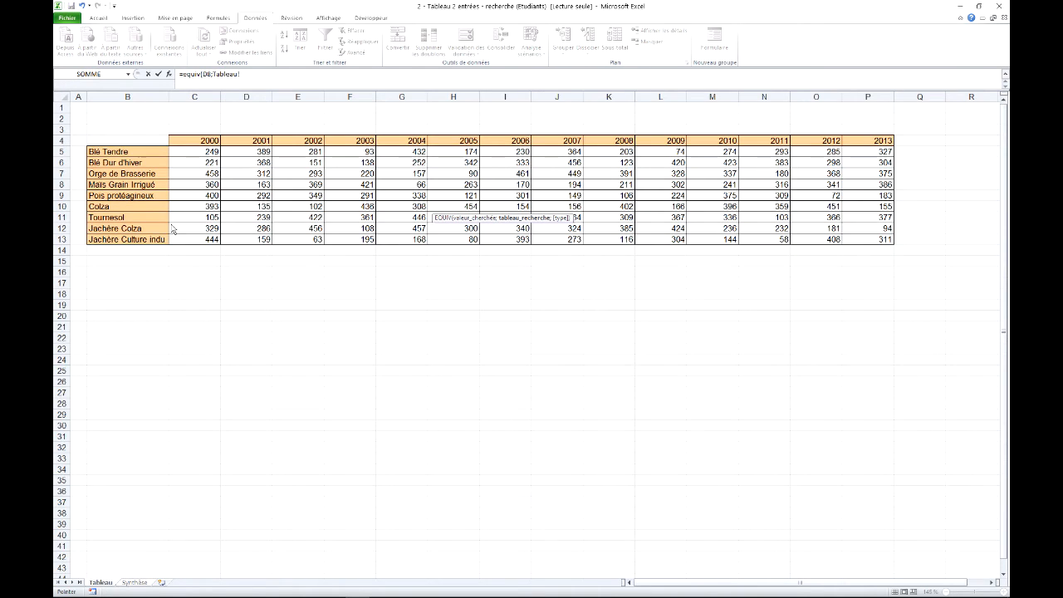
drag(139, 153, 140, 239)
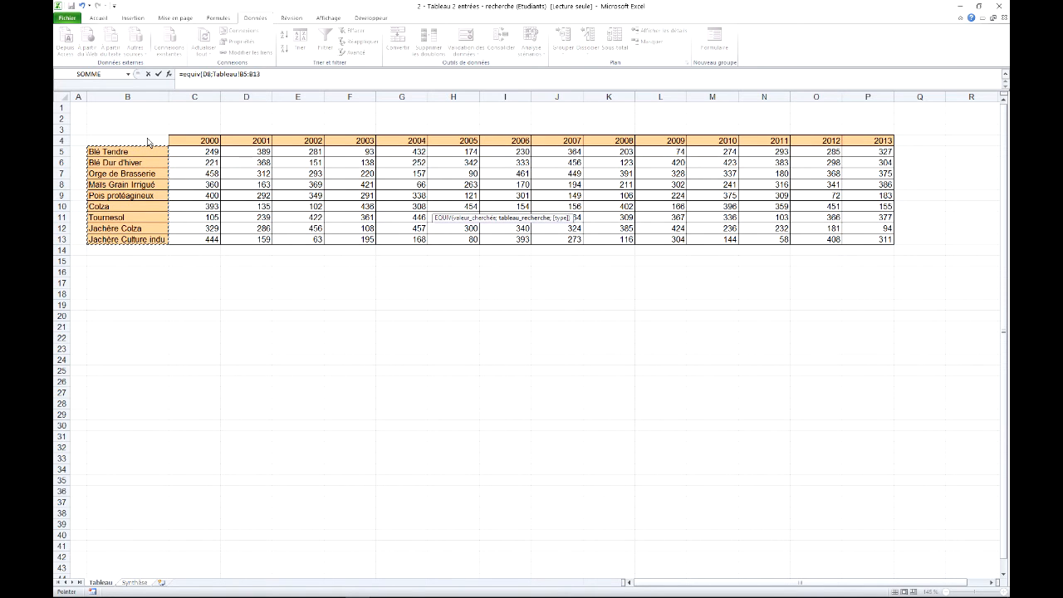
click(272, 79)
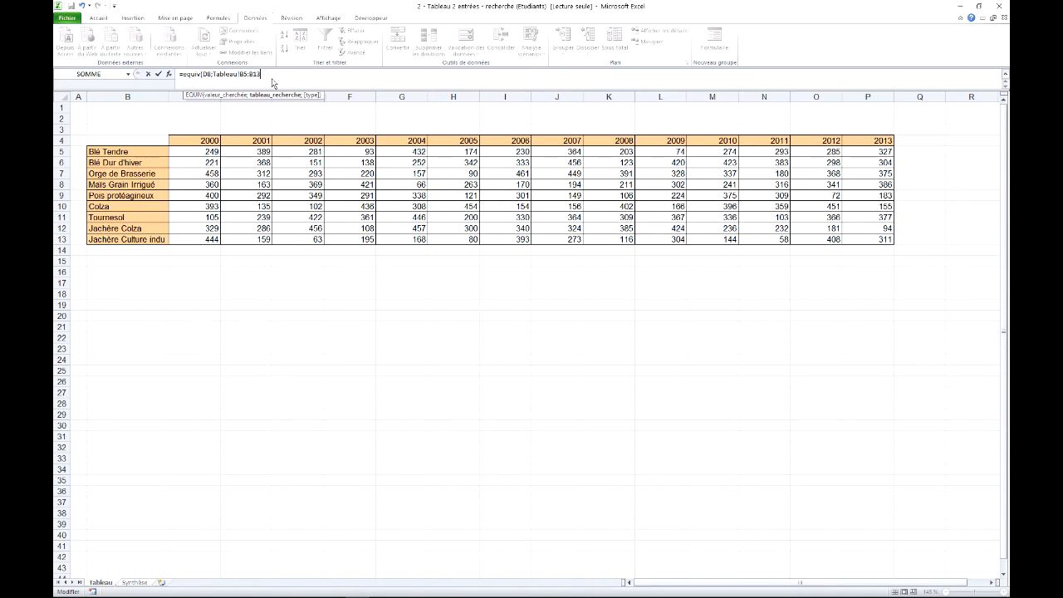
text(;)
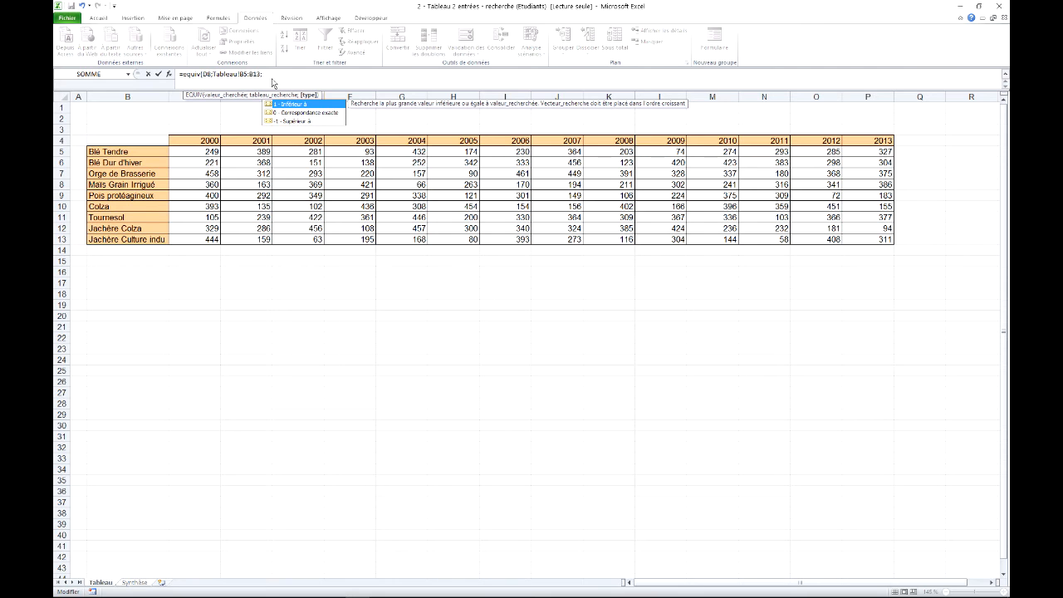
text(0))
key(Return)
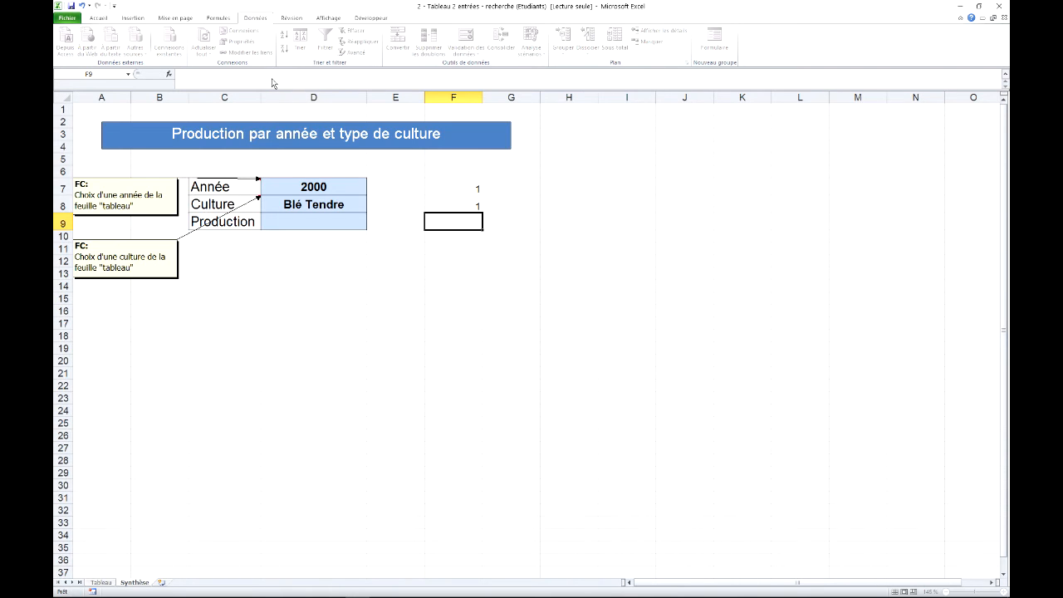
- Test the F8 crop-position formula by choosing Jachère Culture indu as the Culture, and restore the Culture to Blé Tendre
click(473, 210)
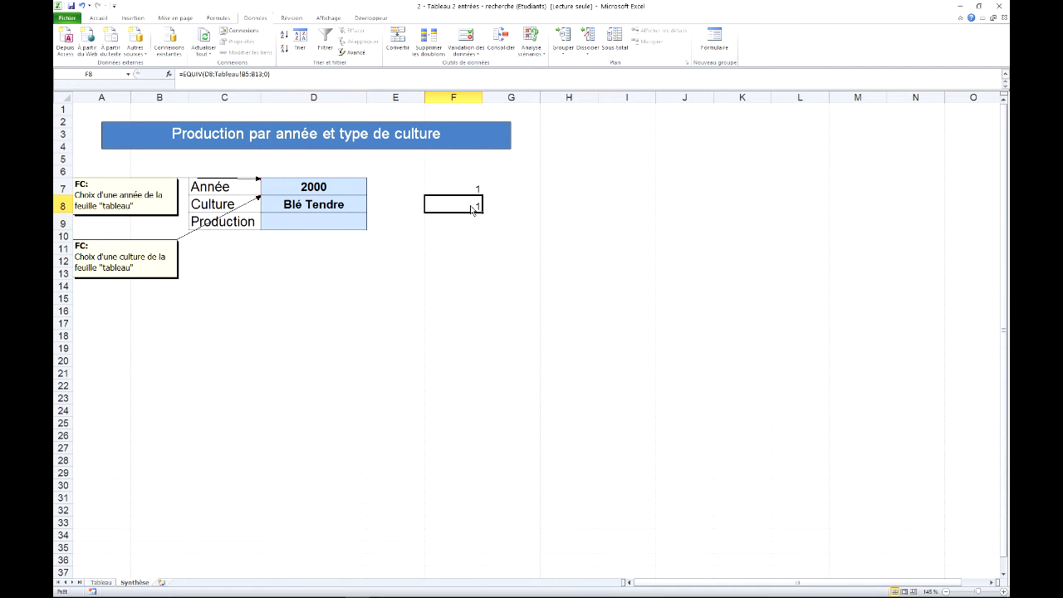
click(322, 210)
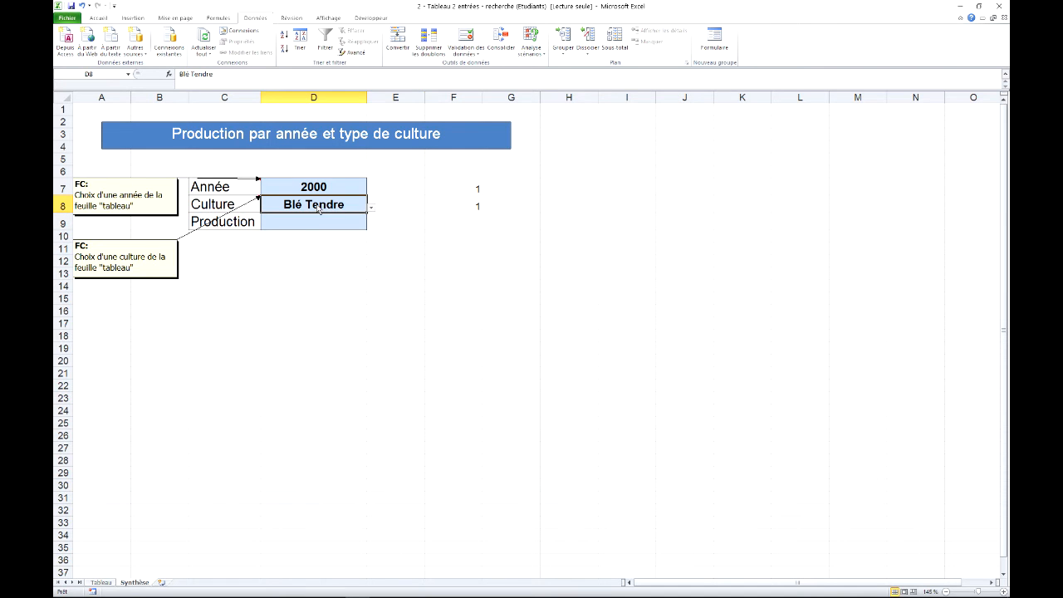
click(371, 209)
scroll(373, 241, down, 1)
click(304, 286)
click(371, 209)
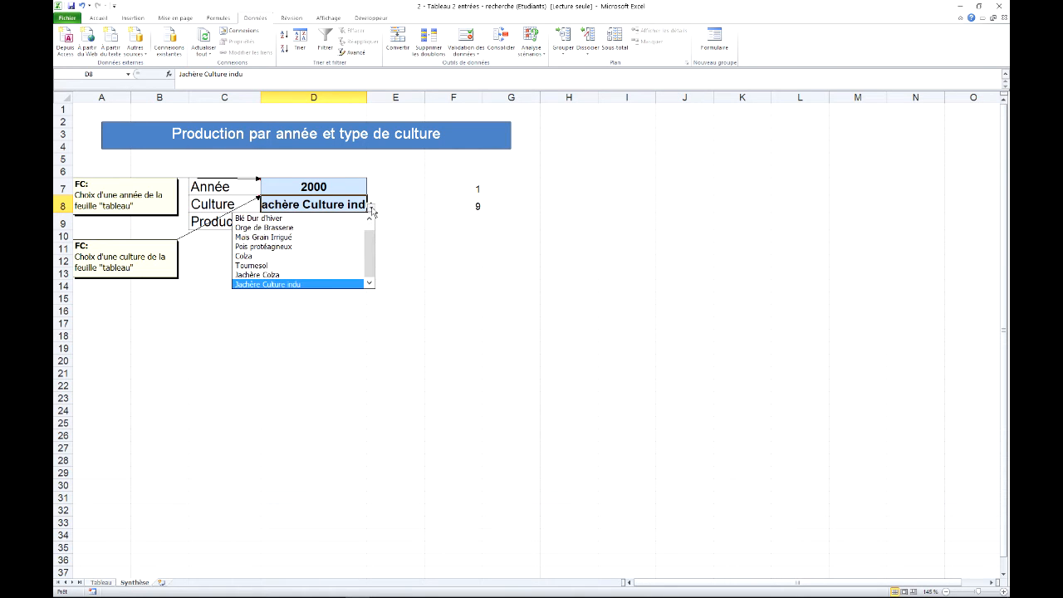
scroll(367, 249, up, 1)
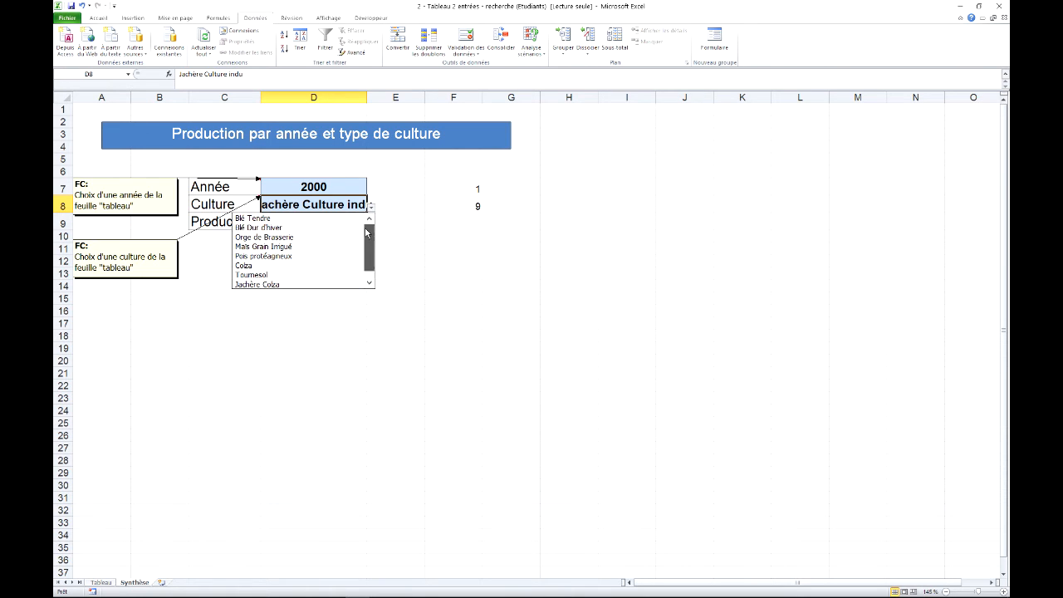
click(311, 217)
- Start an INDEX formula in the Production cell D9 with the production values Tableau!C5:P13 as its matrix
click(319, 226)
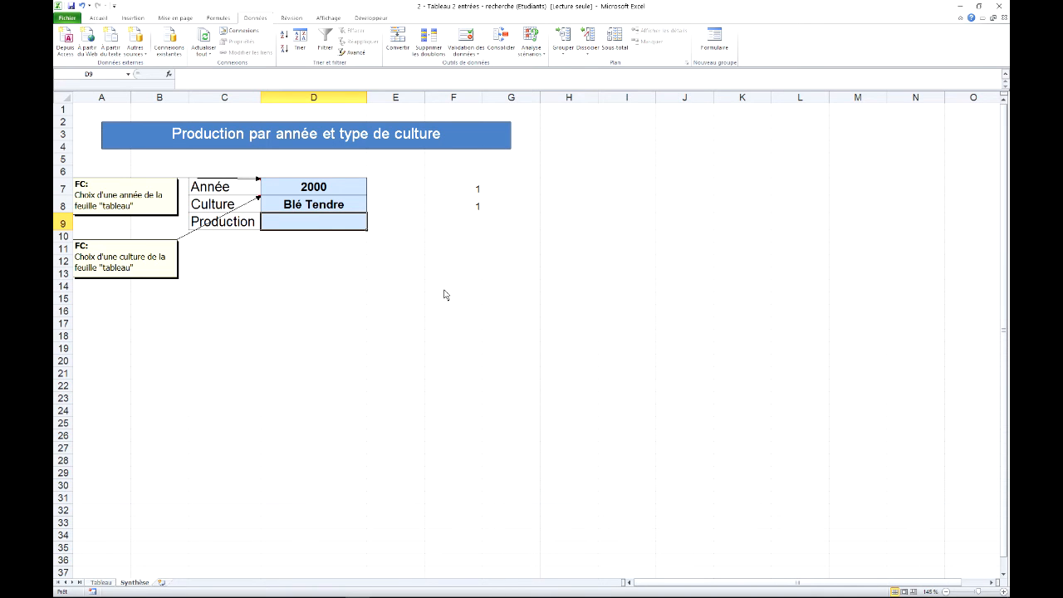
text(=ind)
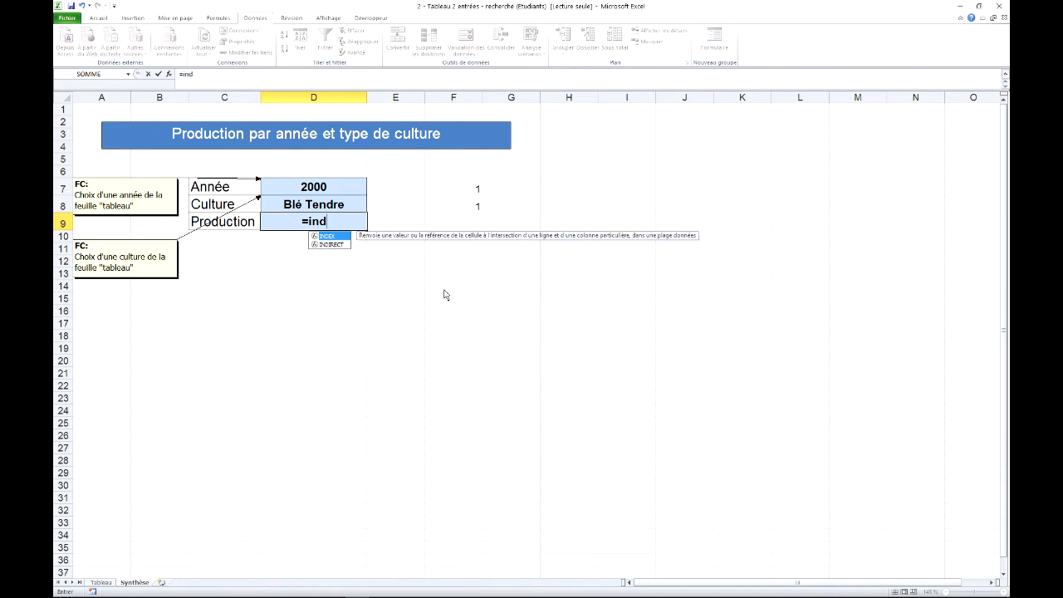
text(ex()
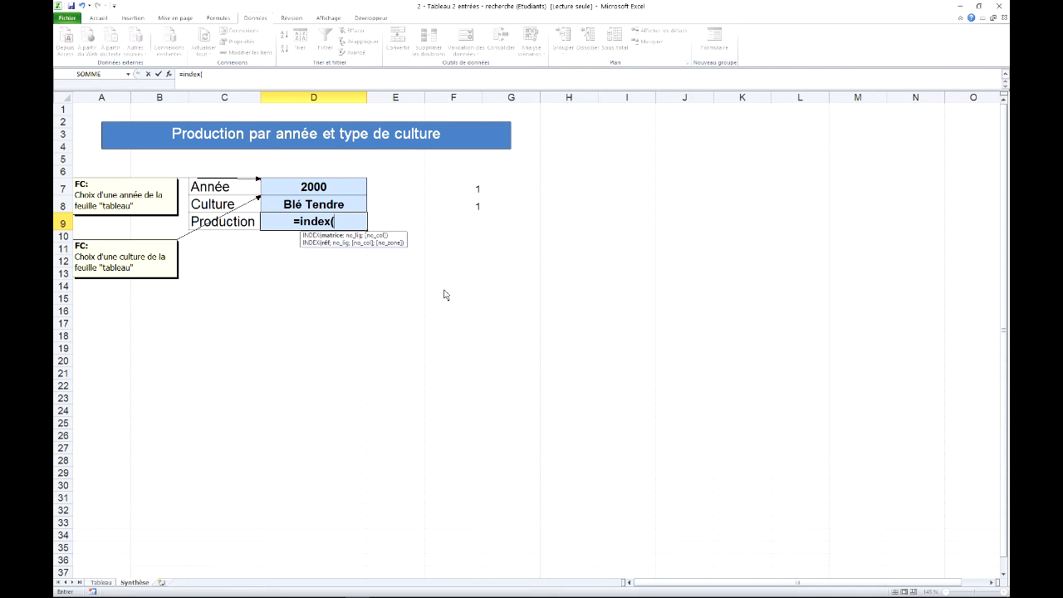
click(109, 583)
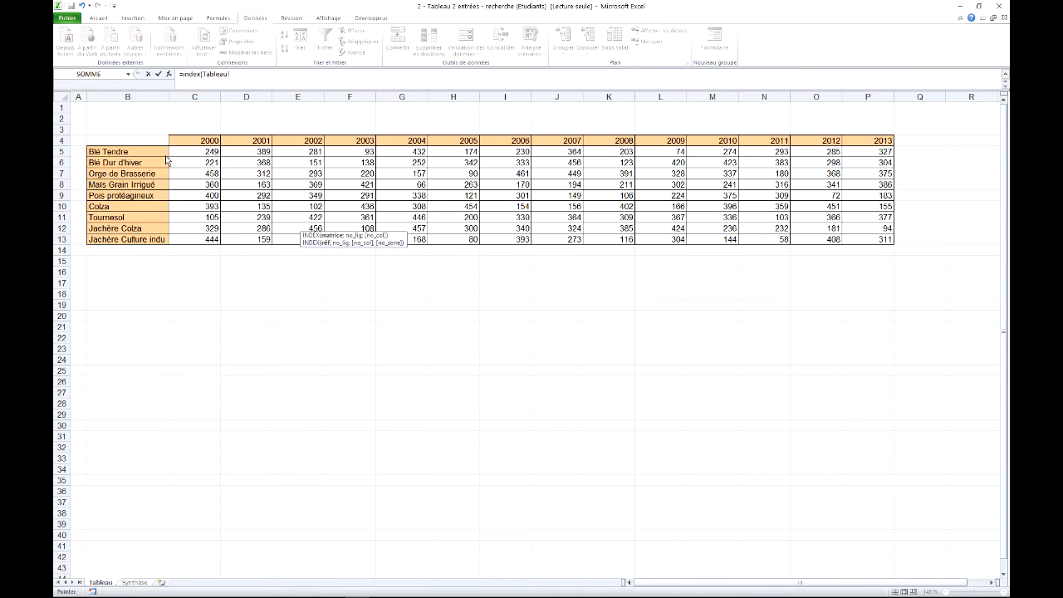
drag(194, 162, 867, 243)
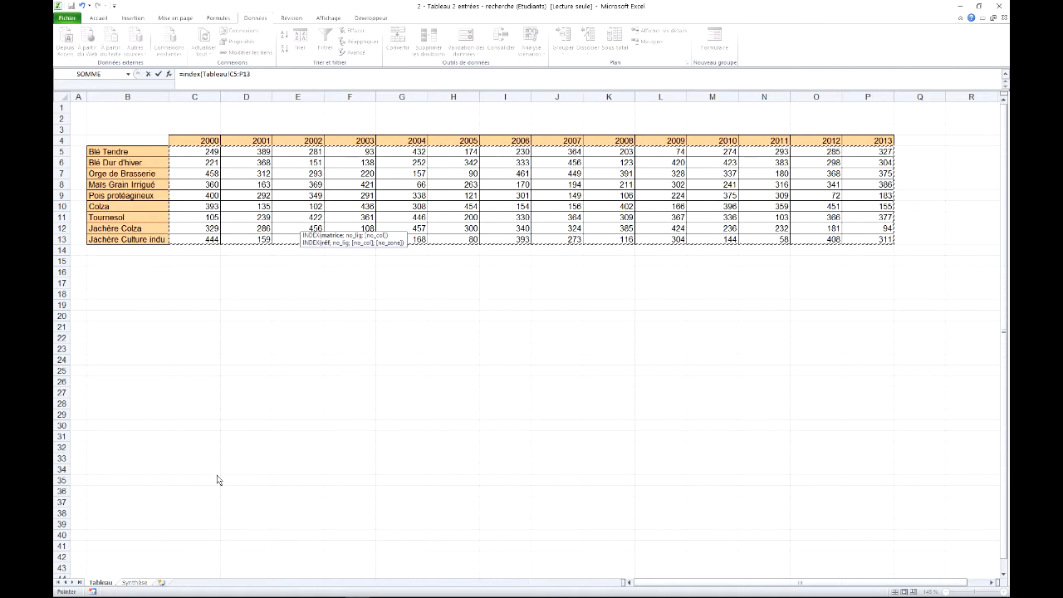
click(268, 75)
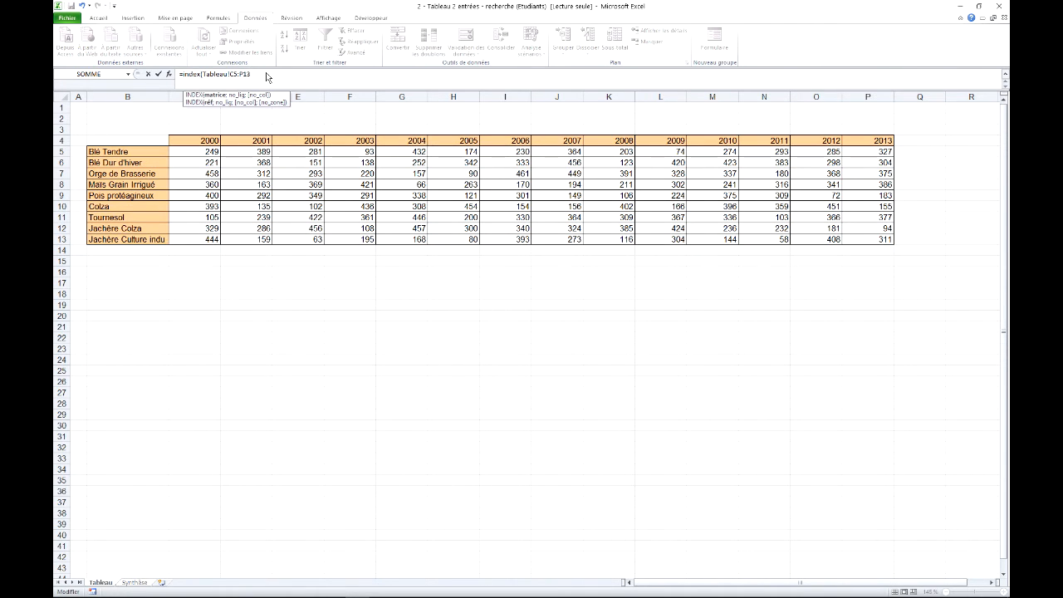
text(;)
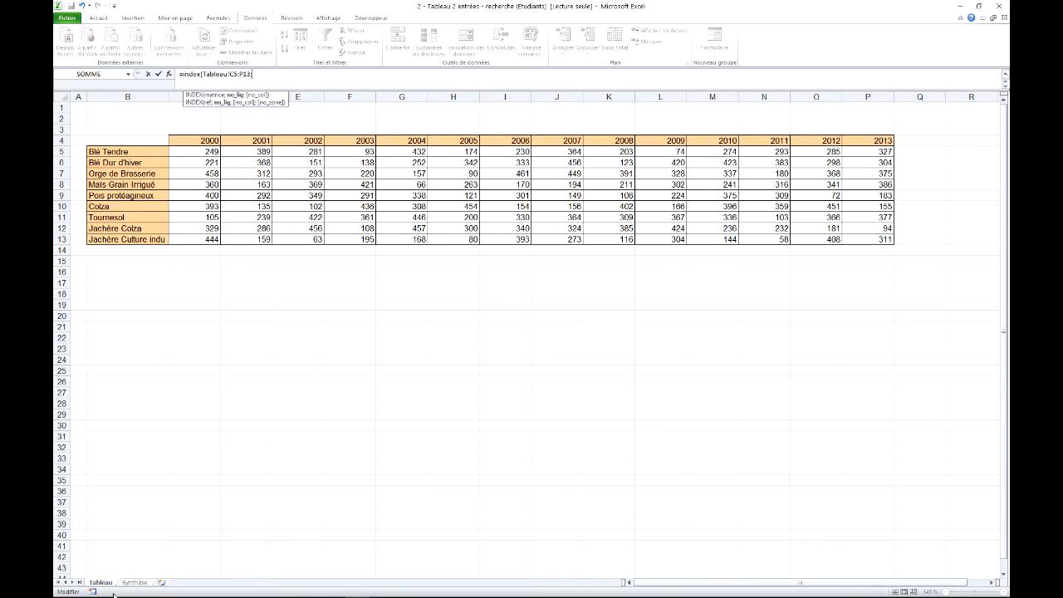
- Complete the D9 INDEX formula with Synthèse!F8 as the row number and Synthèse!F7 as the column number
click(135, 583)
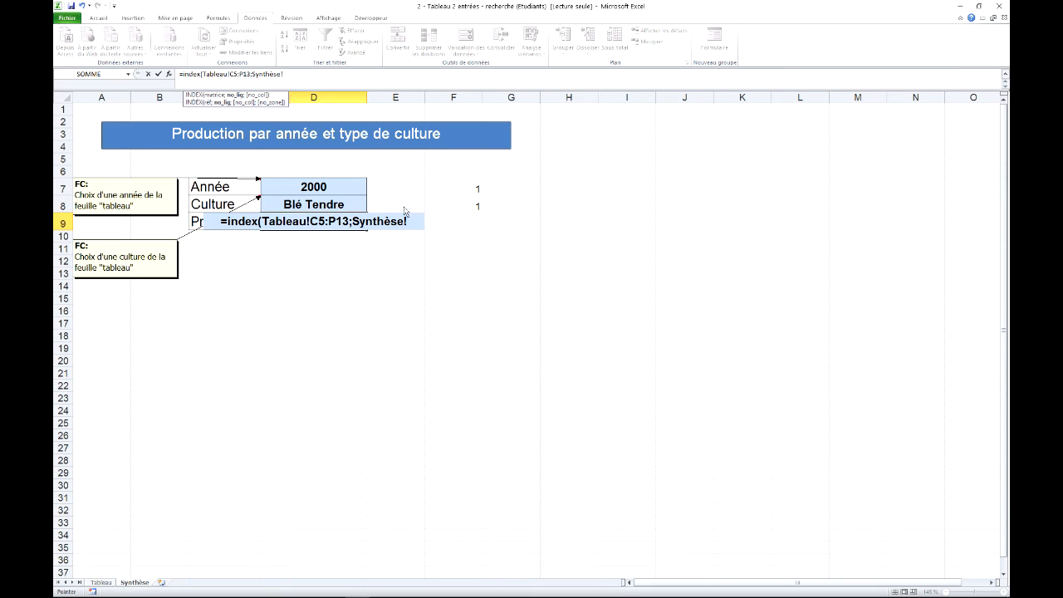
click(465, 211)
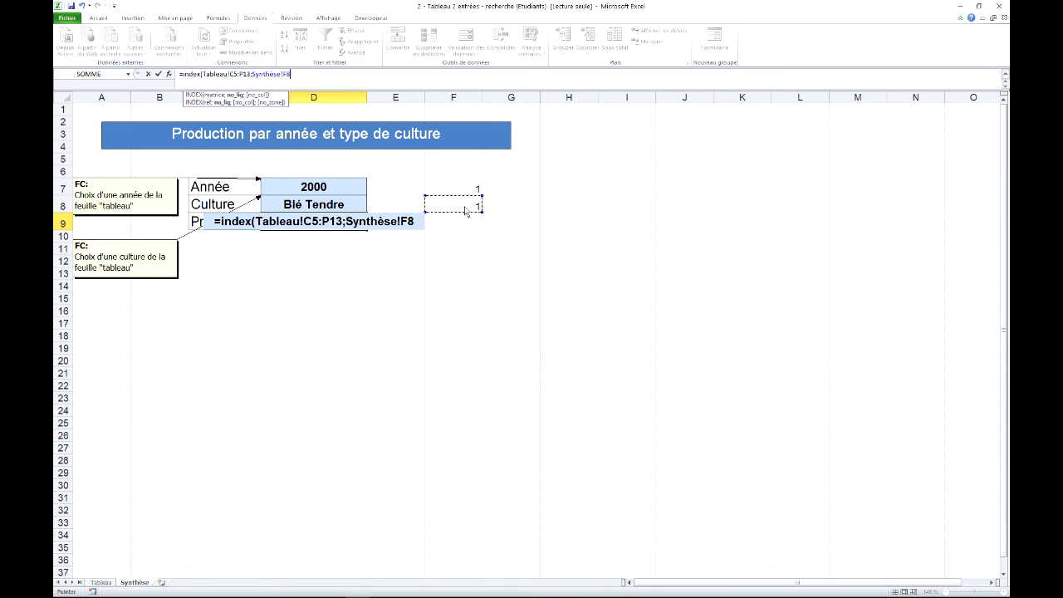
text(;)
click(453, 186)
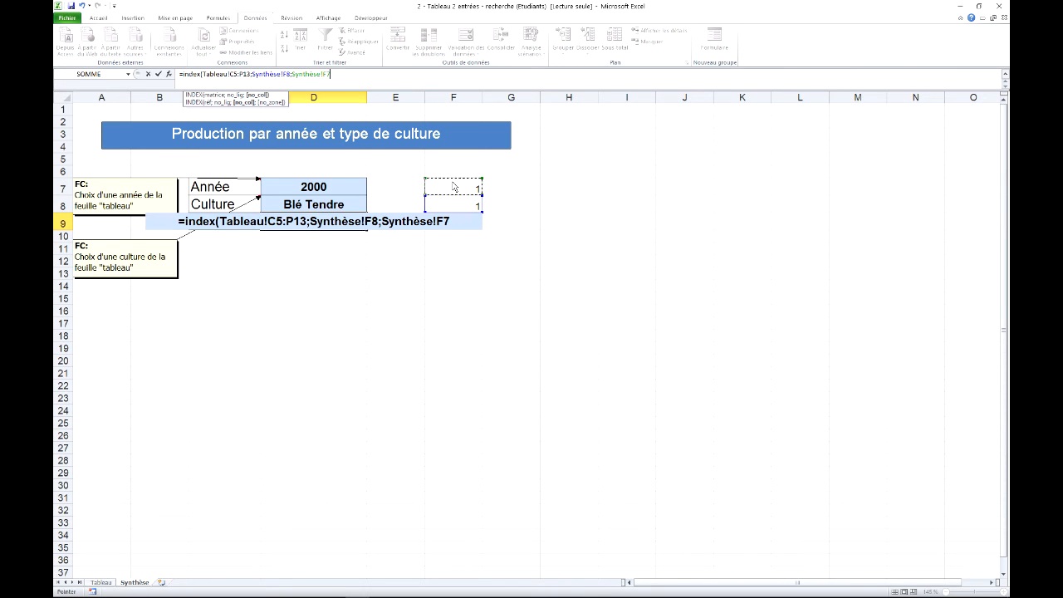
text())
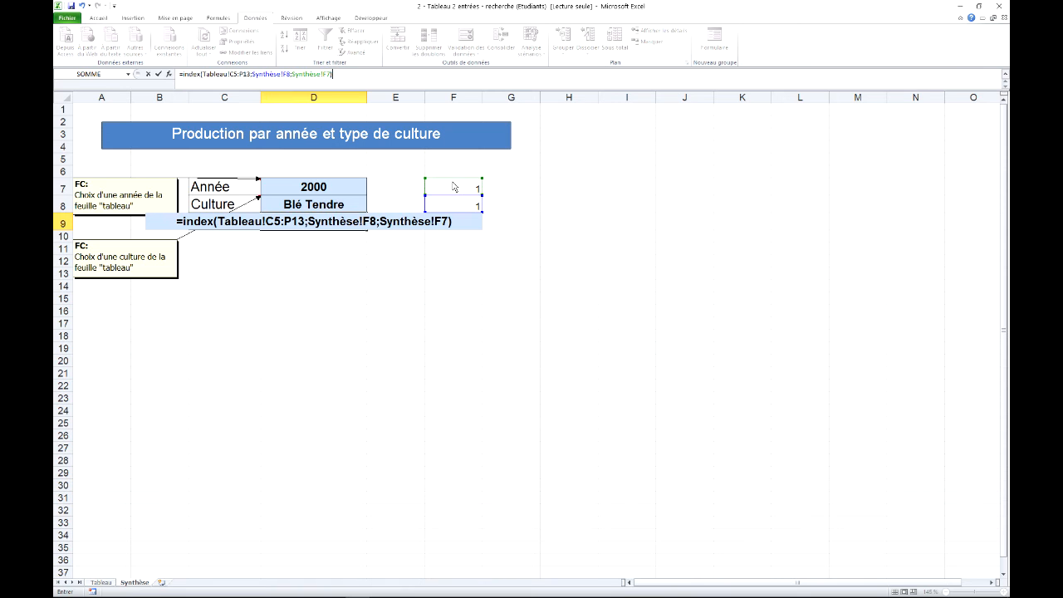
key(Return)
click(334, 224)
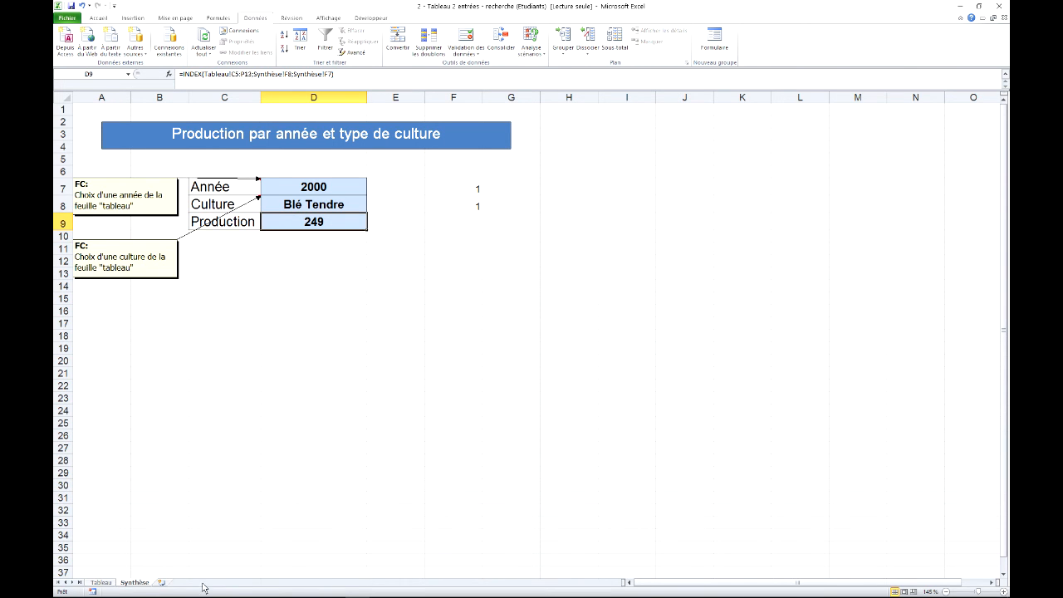
- Check the Tableau values and test the lookup by choosing 2013 as the Année and Jachère Culture indu as the Culture
click(106, 584)
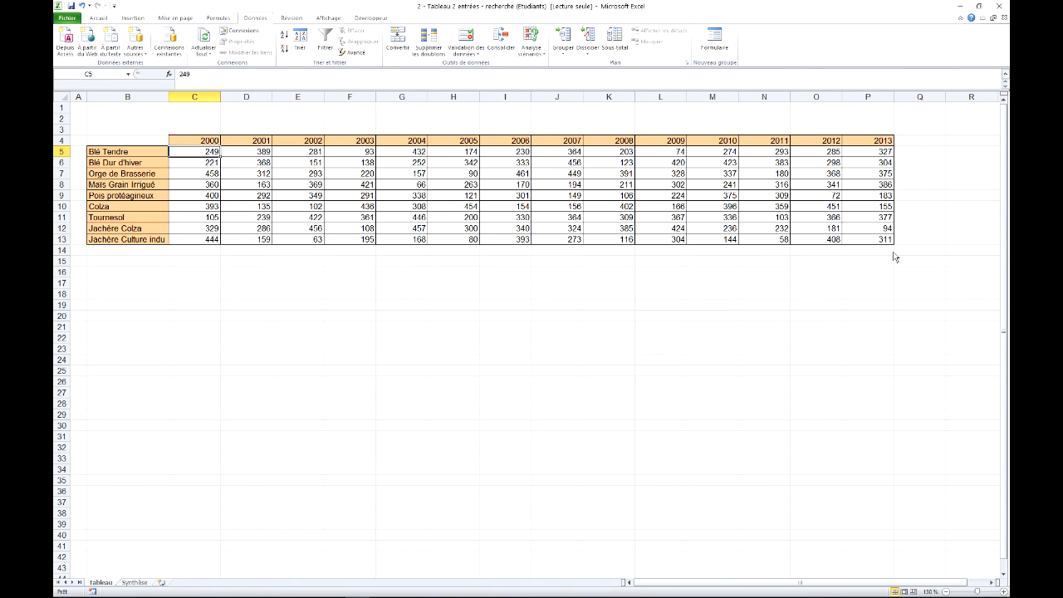
click(132, 583)
click(362, 190)
click(372, 193)
scroll(368, 239, down, 2)
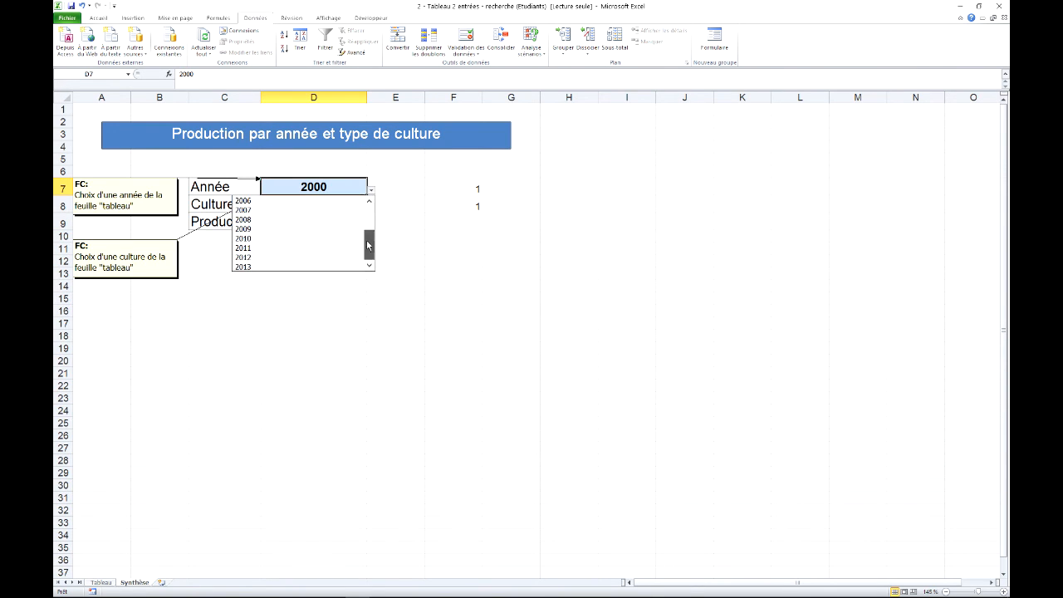
click(314, 268)
click(350, 208)
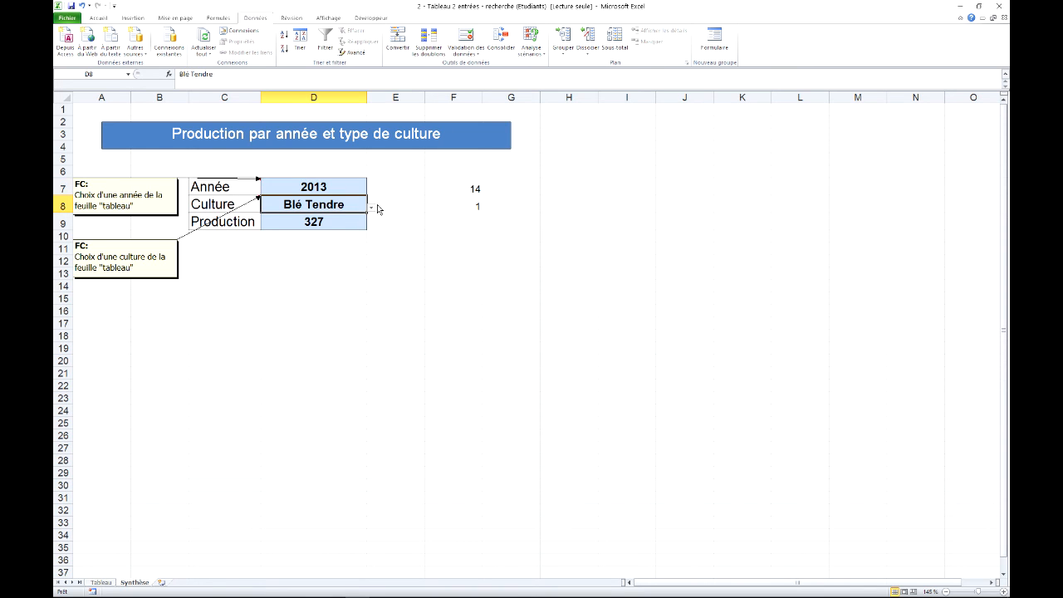
click(373, 208)
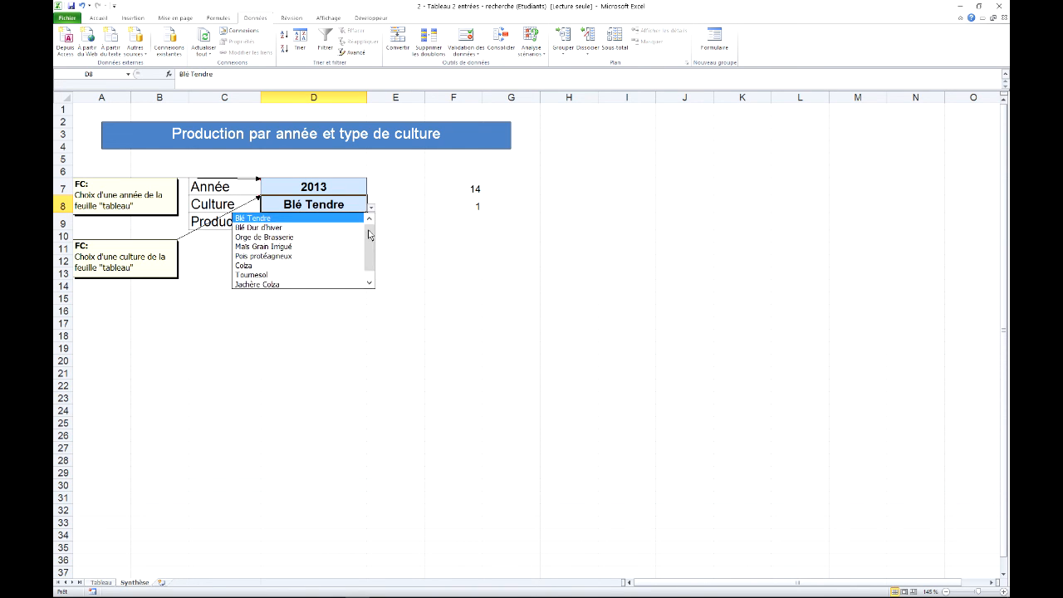
click(285, 285)
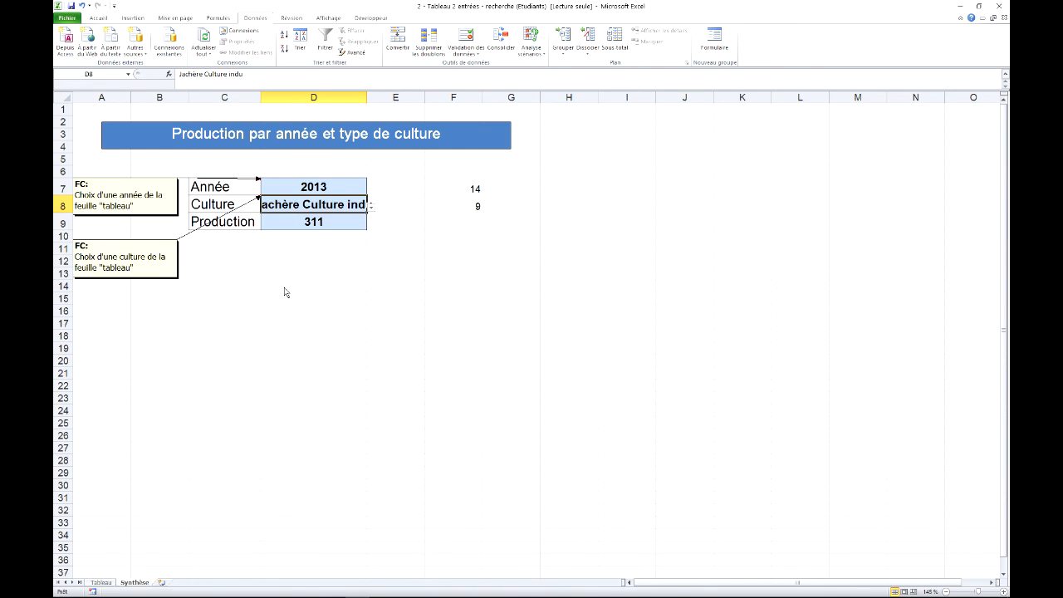
- Widen column D of the Synthèse sheet to fit the full crop name, and review the production table on the Tableau sheet
drag(366, 100, 403, 99)
click(312, 248)
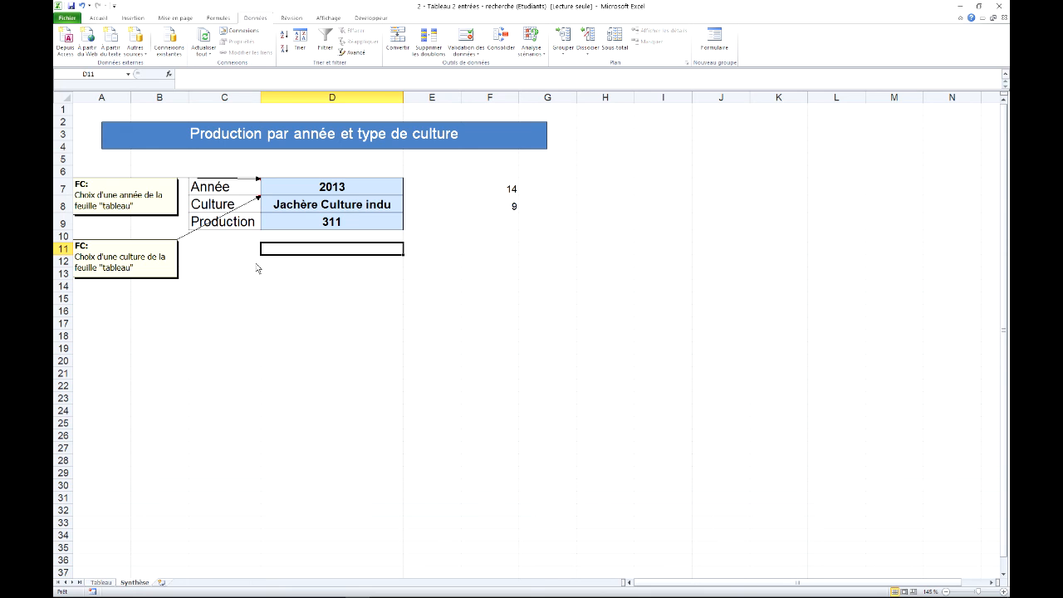
click(101, 582)
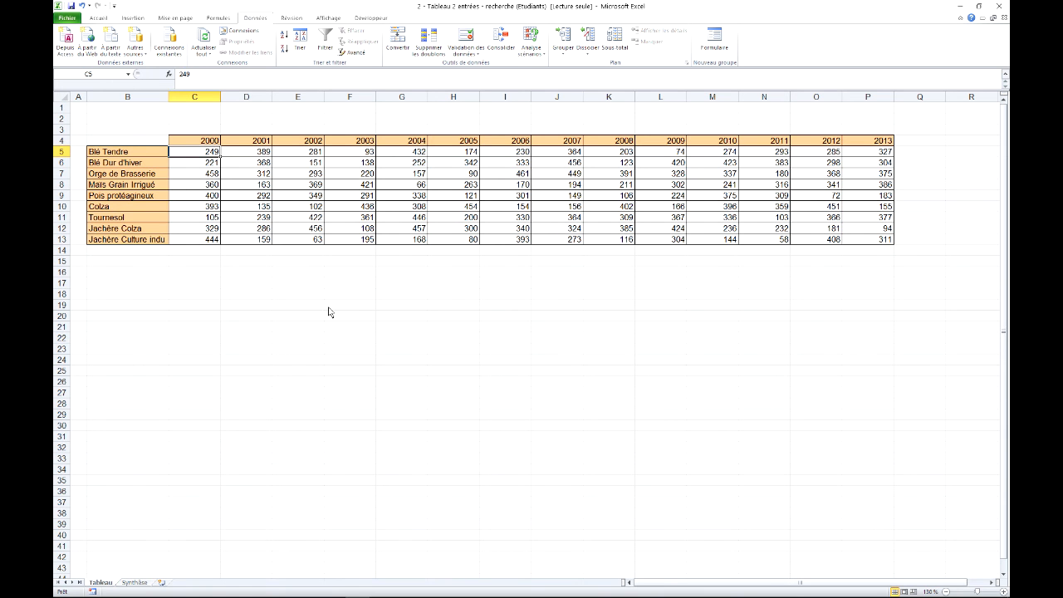
click(469, 200)
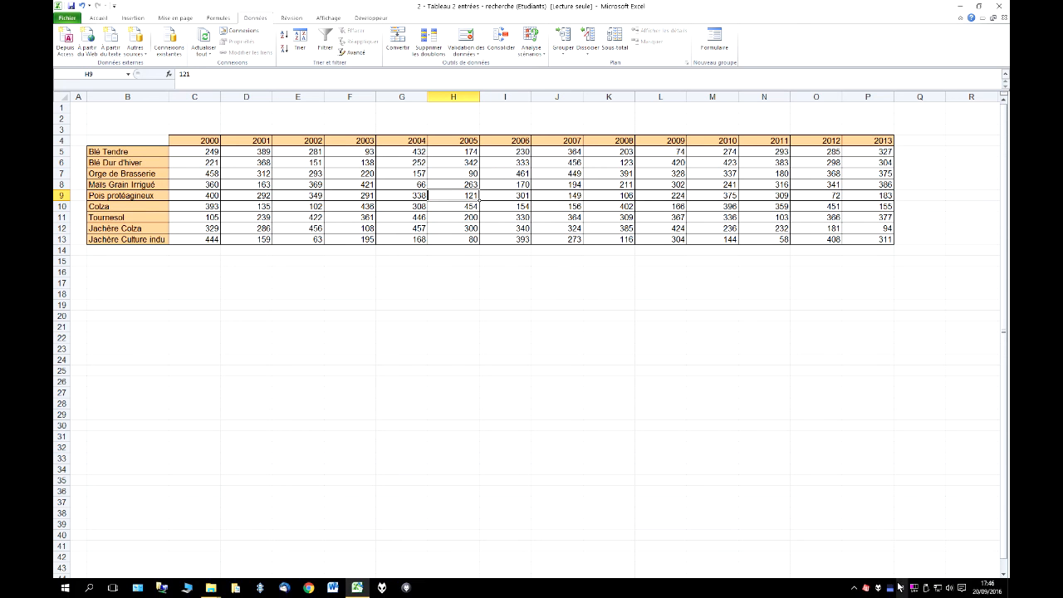
right_click(877, 592)
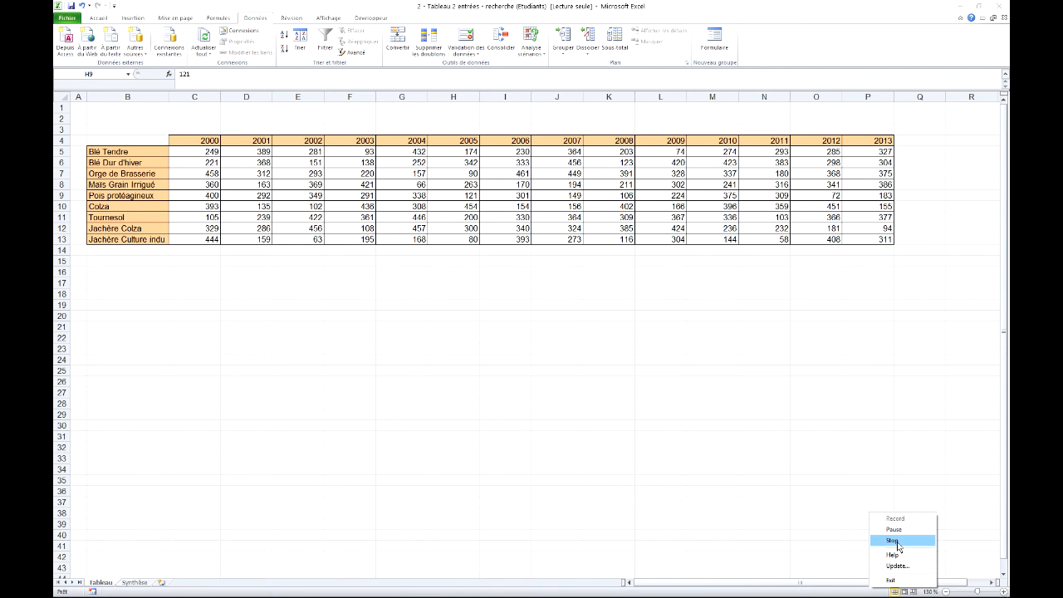
click(927, 540)
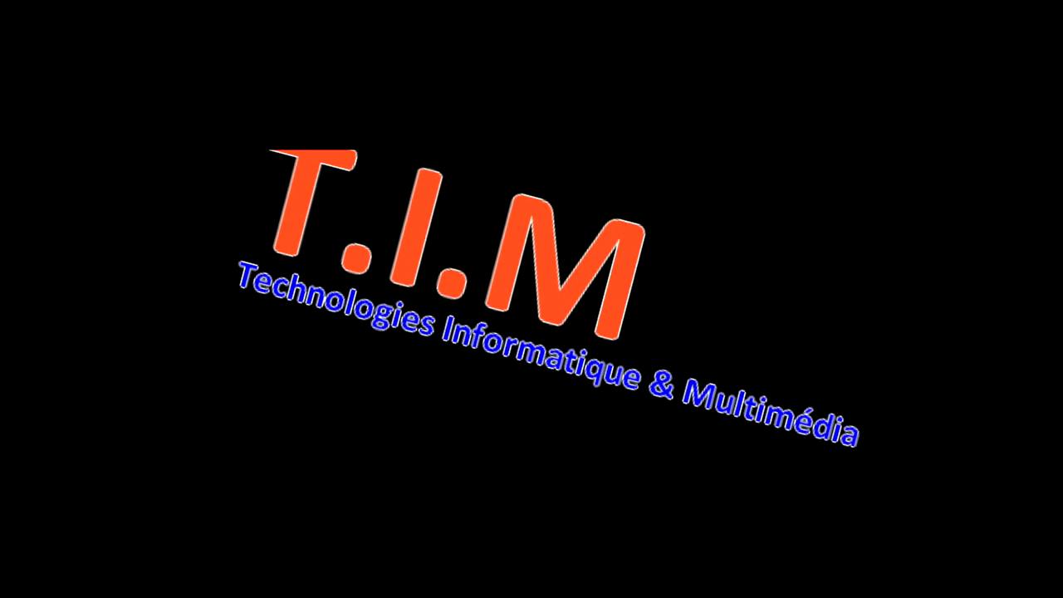